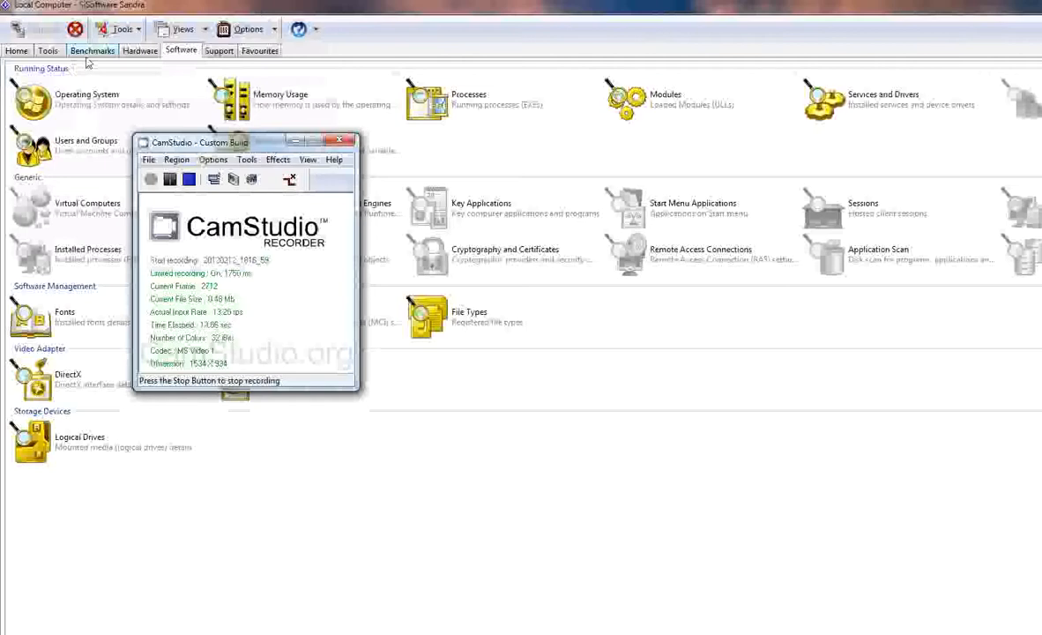
Look through the available benchmark and tool modules, finishing on the list of hardware modules
{"action": "left_click", "coordinate": [91, 51]}
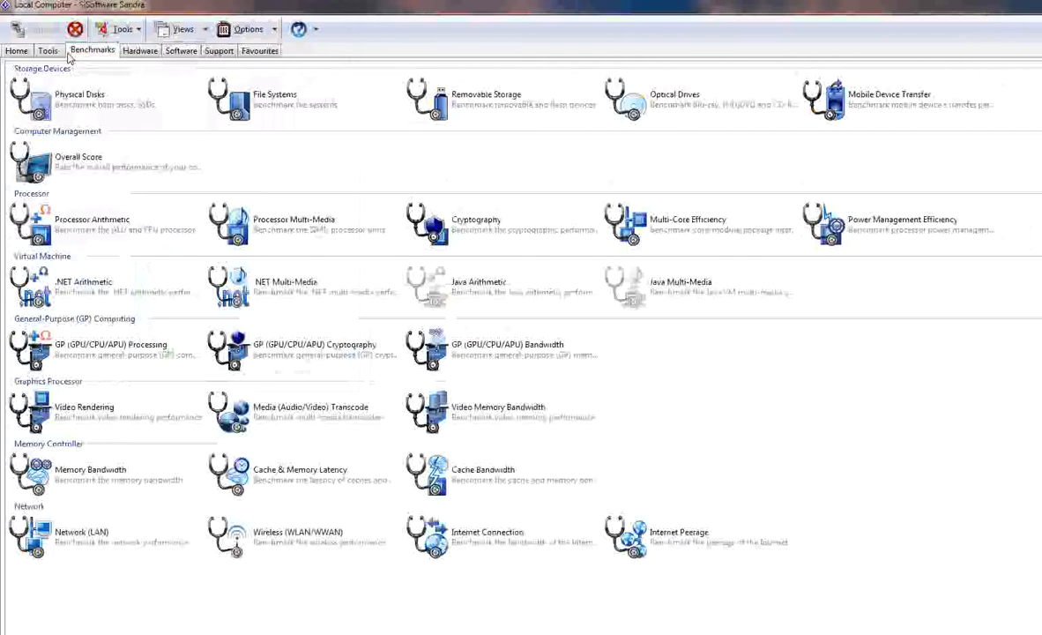
{"action": "left_click", "coordinate": [58, 51]}
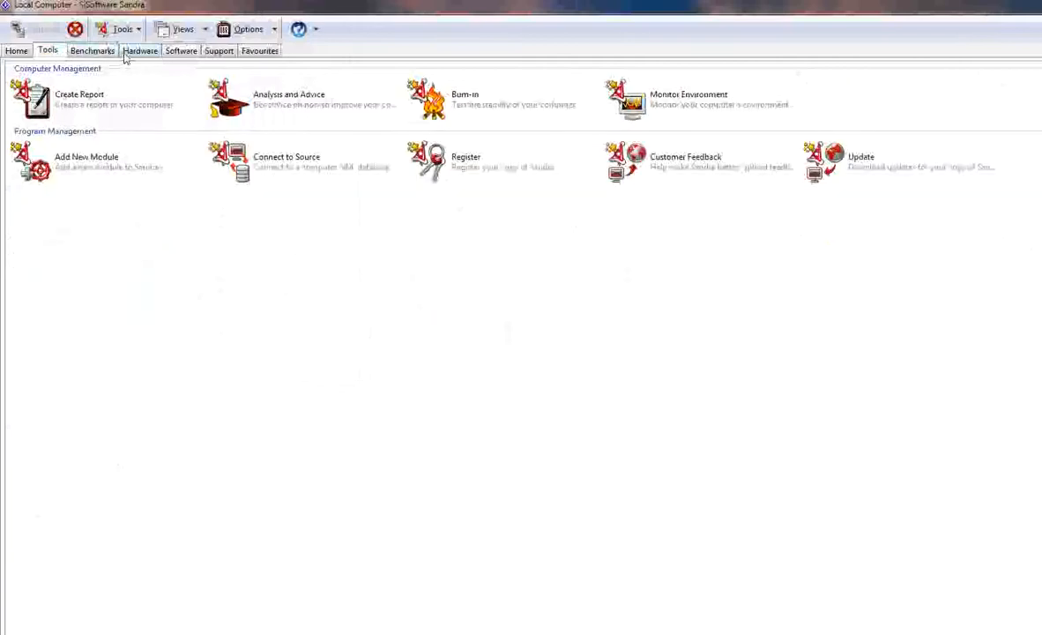
{"action": "left_click", "coordinate": [94, 51]}
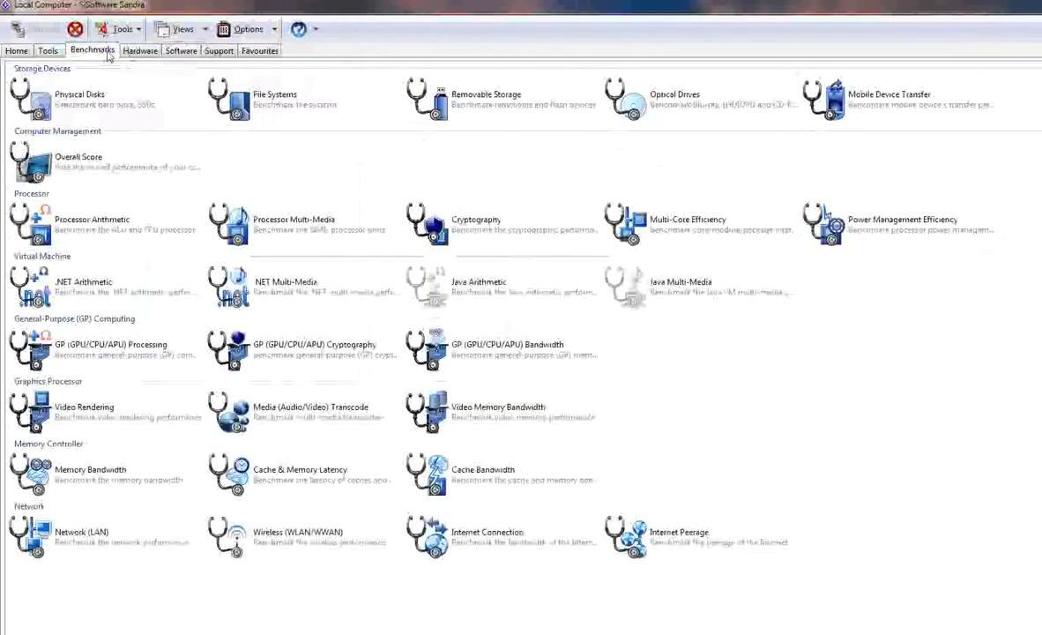
{"action": "left_click", "coordinate": [138, 51]}
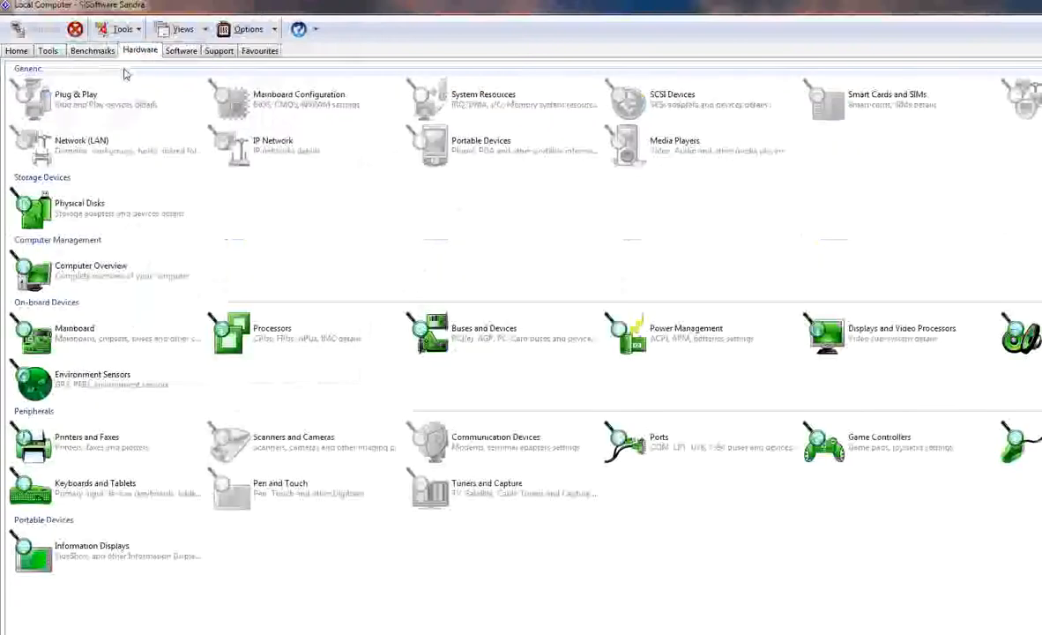
Open the Computer Overview module and examine the computer model, processor and video adapter entries
{"action": "double_click", "coordinate": [35, 279]}
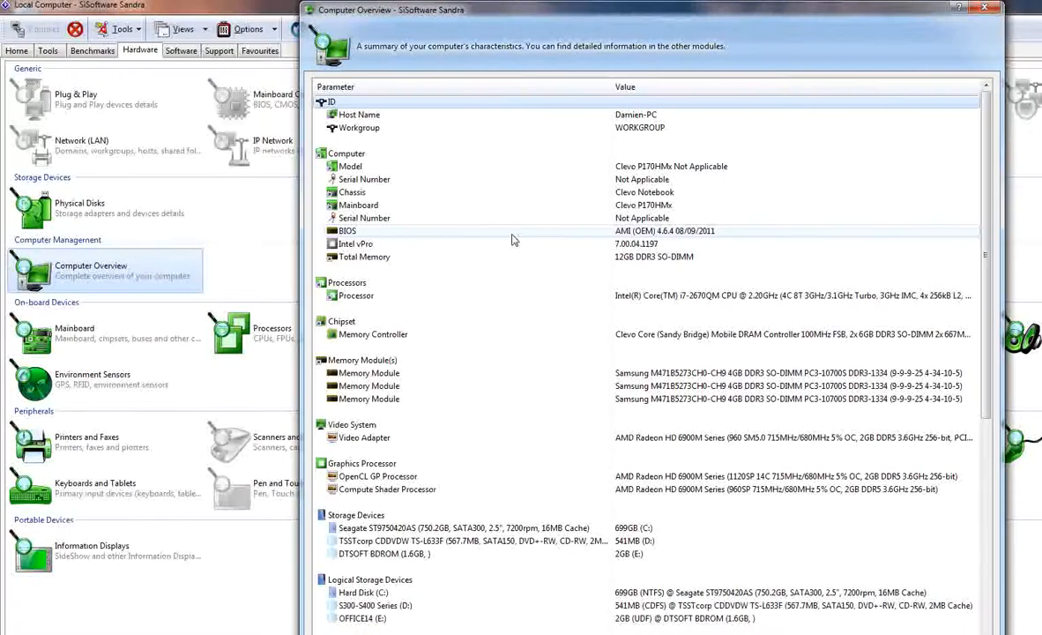
{"action": "left_click", "coordinate": [631, 166]}
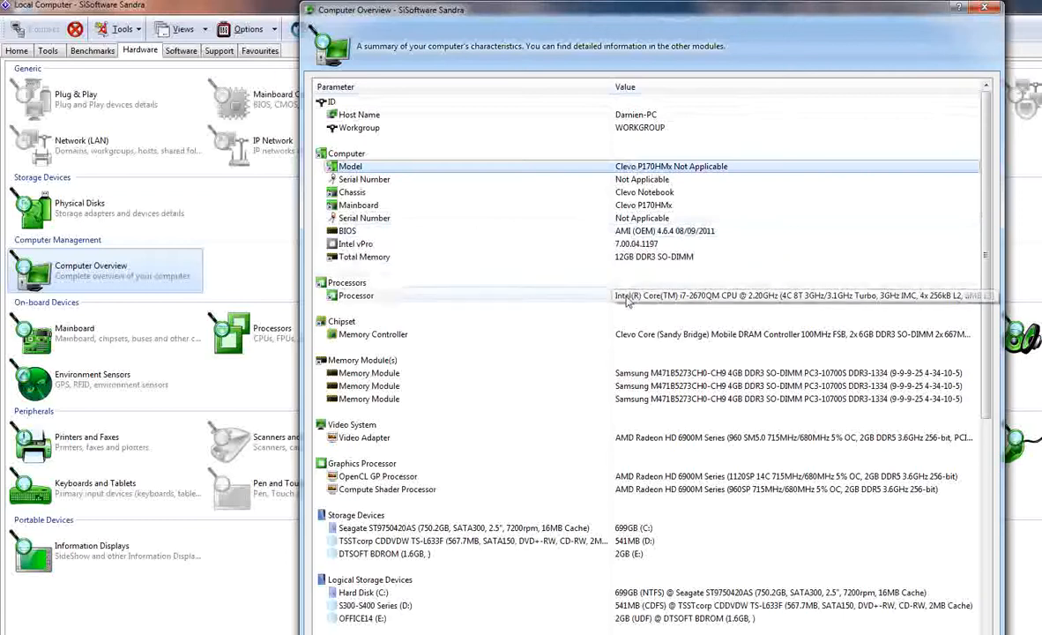
{"action": "left_click", "coordinate": [679, 295]}
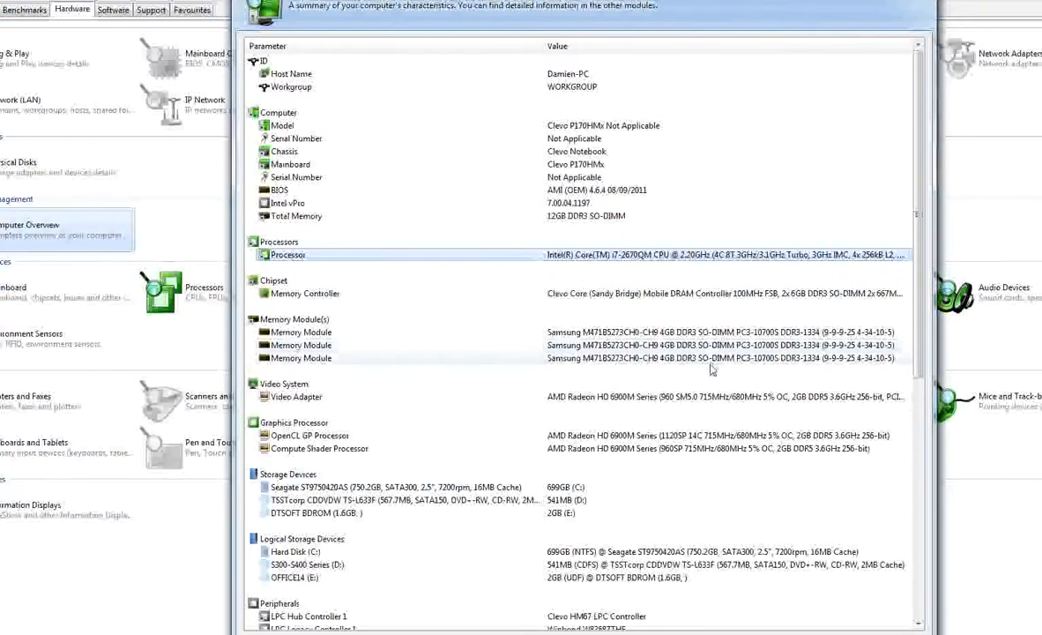
{"action": "left_click", "coordinate": [701, 396]}
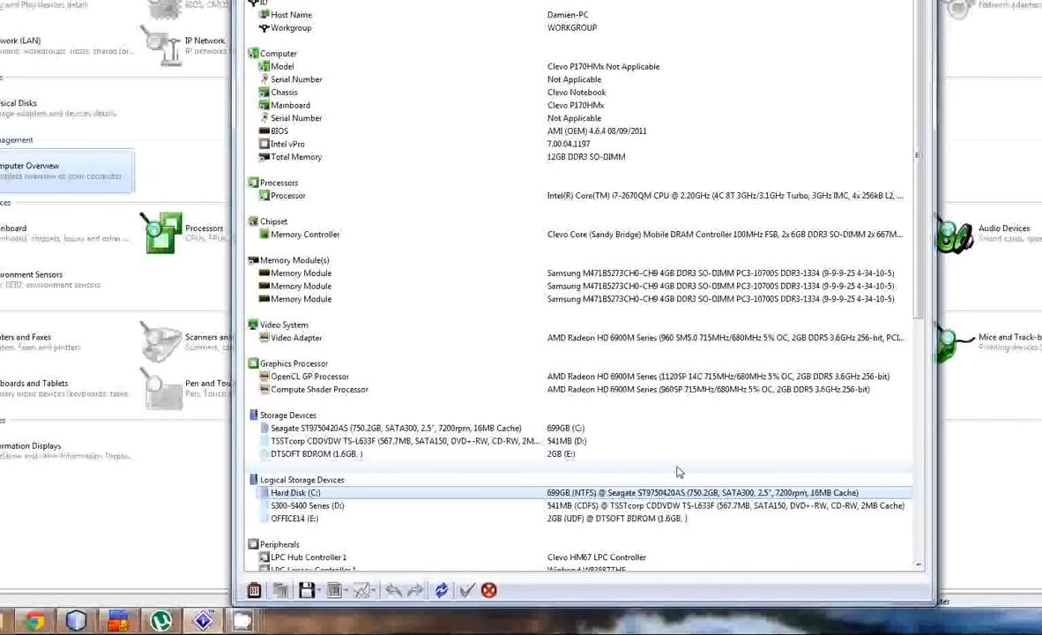
Examine the overview's logical storage devices and peripherals, continuing to the Printers and Faxes section
{"action": "key", "text": "Down"}
{"action": "key", "text": "Down"}
{"action": "key", "text": "Down"}
{"action": "key", "text": "Down"}
{"action": "key", "text": "Down"}
{"action": "key", "text": "Down"}
{"action": "key", "text": "Down"}
{"action": "key", "text": "Down"}
{"action": "key", "text": "Down"}
{"action": "key", "text": "Down"}
{"action": "key", "text": "Down"}
{"action": "key", "text": "Down"}
{"action": "key", "text": "Down"}
{"action": "key", "text": "Down"}
{"action": "key", "text": "Down"}
{"action": "key", "text": "Down"}
{"action": "key", "text": "Down"}
{"action": "key", "text": "Down"}
{"action": "key", "text": "Down"}
{"action": "key", "text": "Down"}
{"action": "key", "text": "Down"}
{"action": "key", "text": "Down"}
{"action": "key", "text": "Down"}
{"action": "key", "text": "Down"}
{"action": "key", "text": "Down"}
{"action": "key", "text": "Down"}
{"action": "key", "text": "Down"}
{"action": "key", "text": "Up"}
{"action": "key", "text": "Up"}
{"action": "key", "text": "Up"}
{"action": "key", "text": "Up"}
{"action": "key", "text": "Up"}
{"action": "key", "text": "Up"}
{"action": "key", "text": "Up"}
{"action": "key", "text": "Up"}
{"action": "key", "text": "Up"}
{"action": "key", "text": "Up"}
{"action": "key", "text": "Up"}
{"action": "key", "text": "Up"}
{"action": "key", "text": "Up"}
{"action": "key", "text": "Down"}
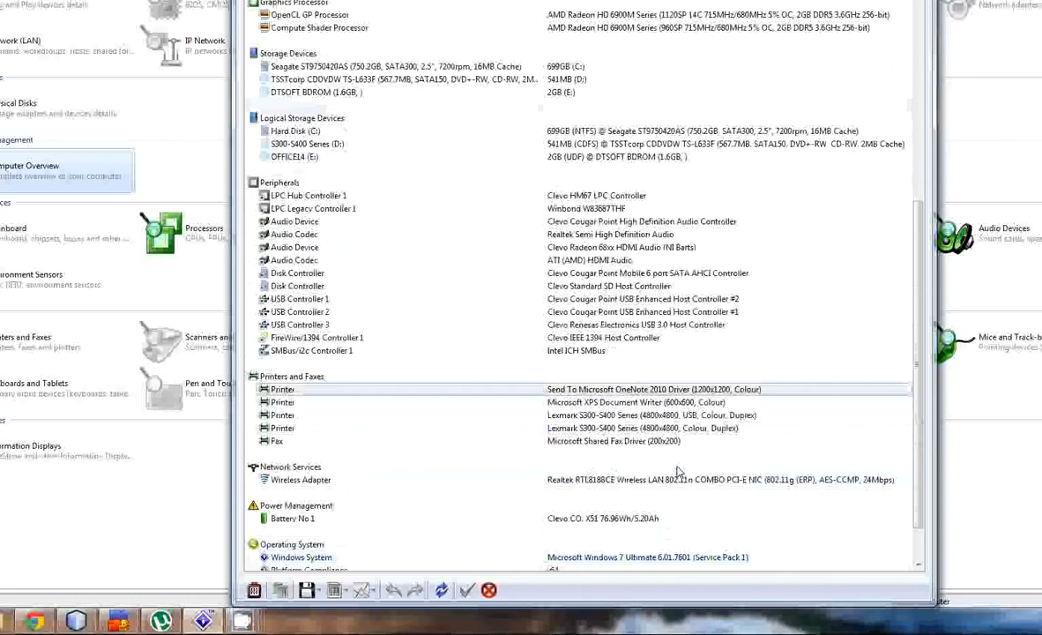
Examine the printers, wireless adapter and Windows system entries in the overview, and close the Computer Overview
{"action": "key", "text": "Down"}
{"action": "key", "text": "Down"}
{"action": "key", "text": "Up"}
{"action": "key", "text": "Up"}
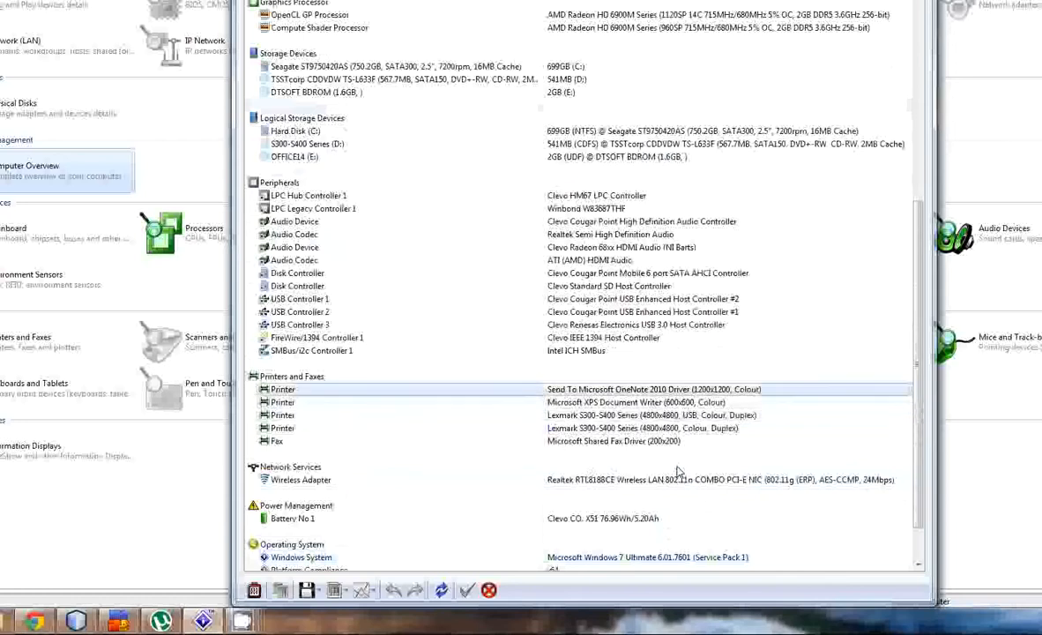
{"action": "key", "text": "Down"}
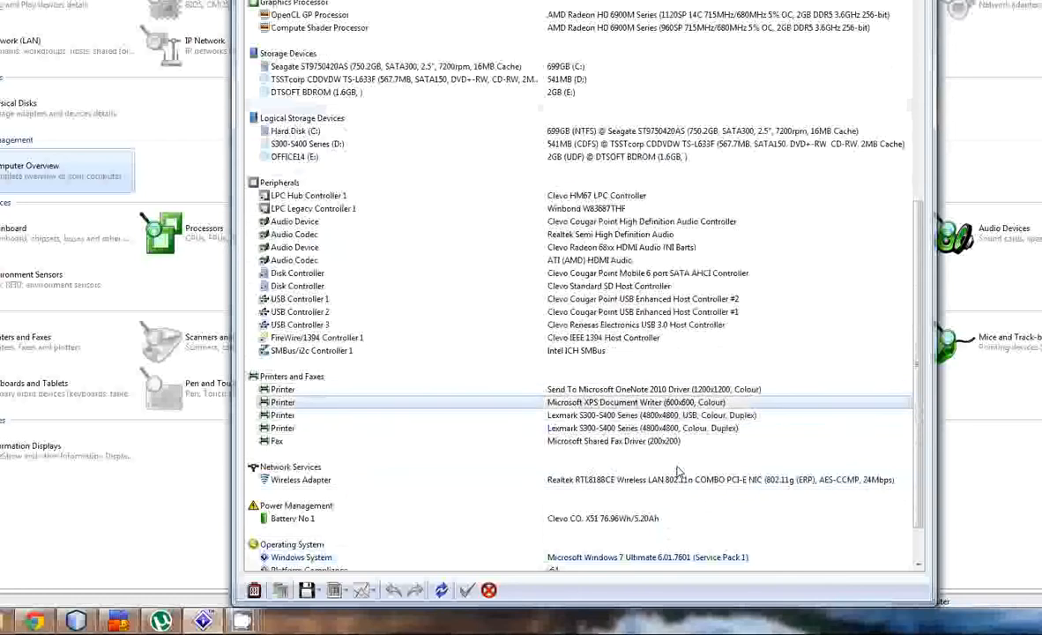
{"action": "key", "text": "Down"}
{"action": "key", "text": "Down"}
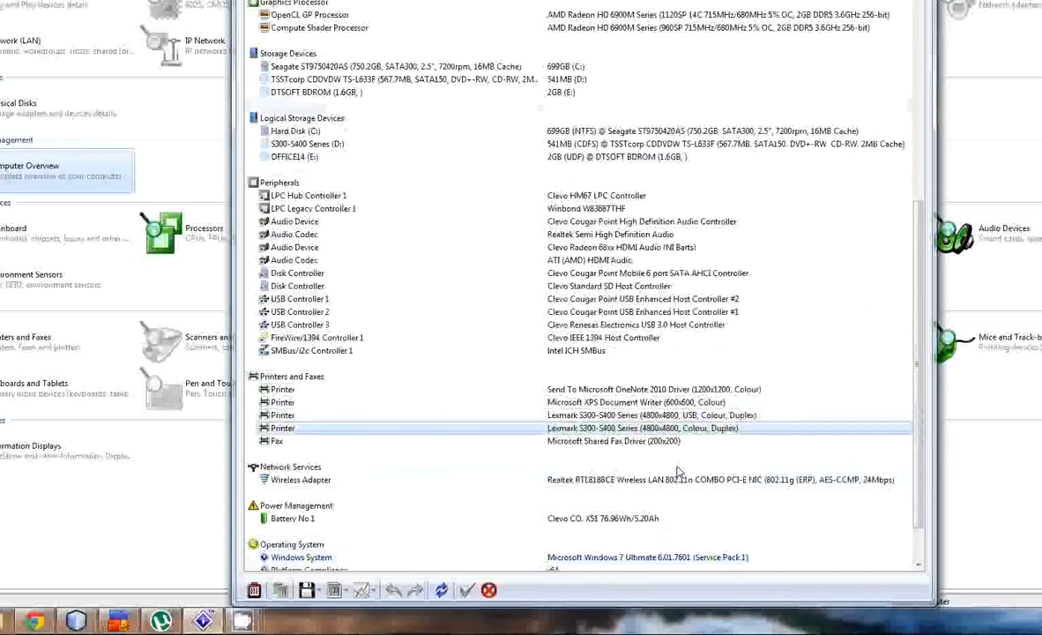
{"action": "key", "text": "Up"}
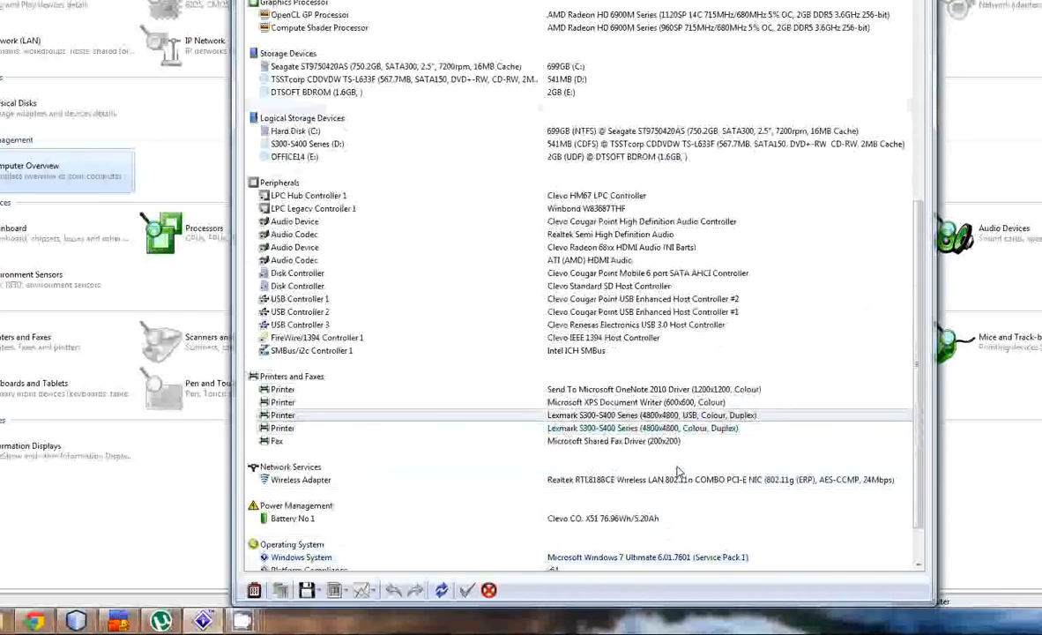
{"action": "key", "text": "Down"}
{"action": "key", "text": "Down"}
{"action": "key", "text": "Down"}
{"action": "key", "text": "Down"}
{"action": "key", "text": "Down"}
{"action": "key", "text": "Down"}
{"action": "key", "text": "Down"}
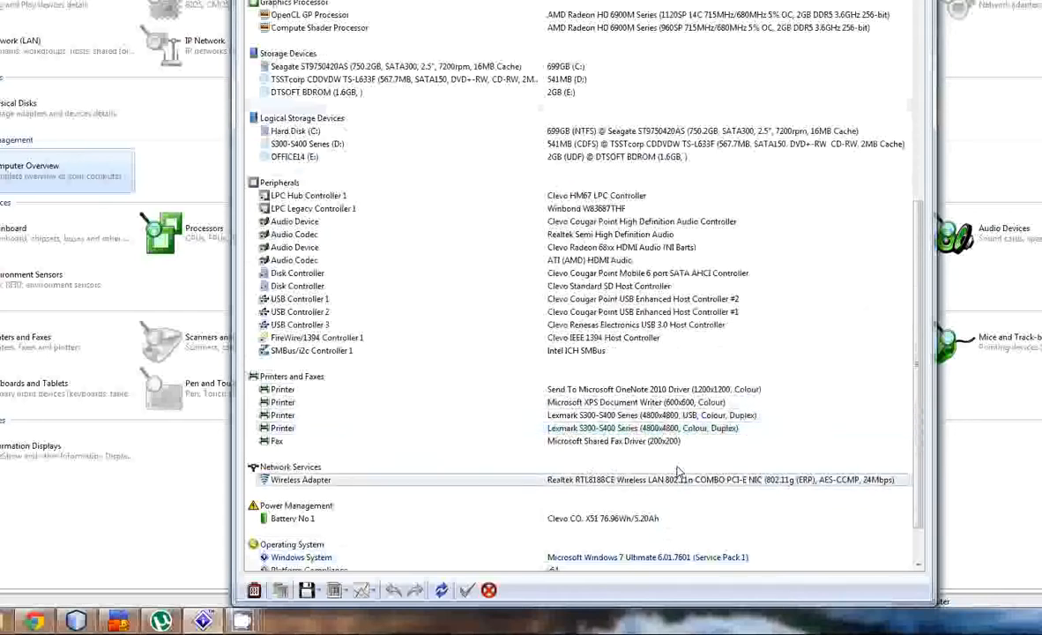
{"action": "key", "text": "Up"}
{"action": "key", "text": "Up"}
{"action": "key", "text": "Up"}
{"action": "key", "text": "Up"}
{"action": "key", "text": "Up"}
{"action": "key", "text": "Up"}
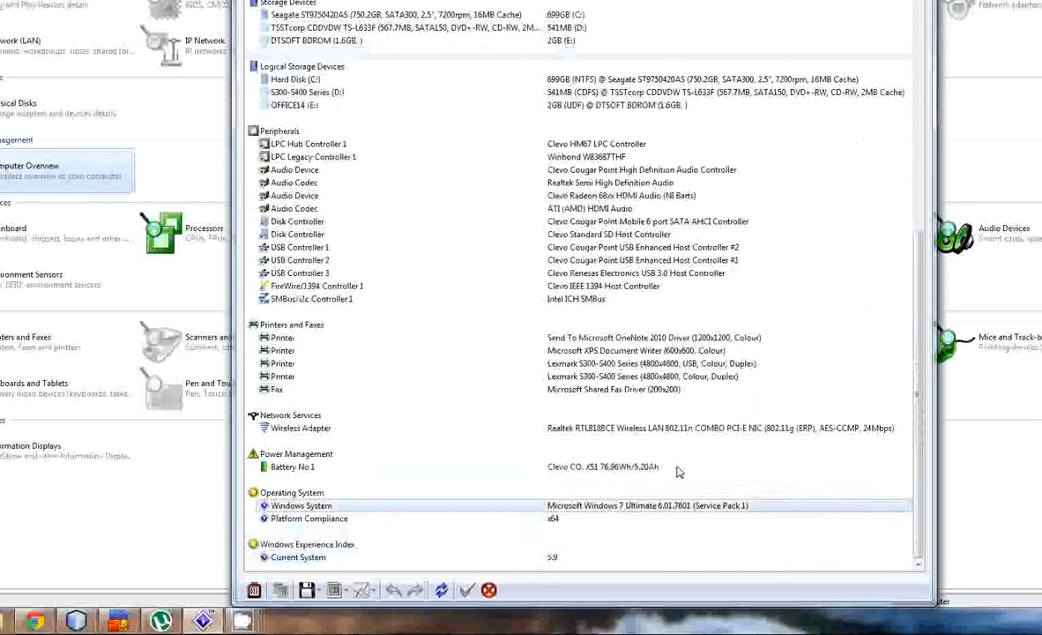
{"action": "key", "text": "Down"}
{"action": "key", "text": "Down"}
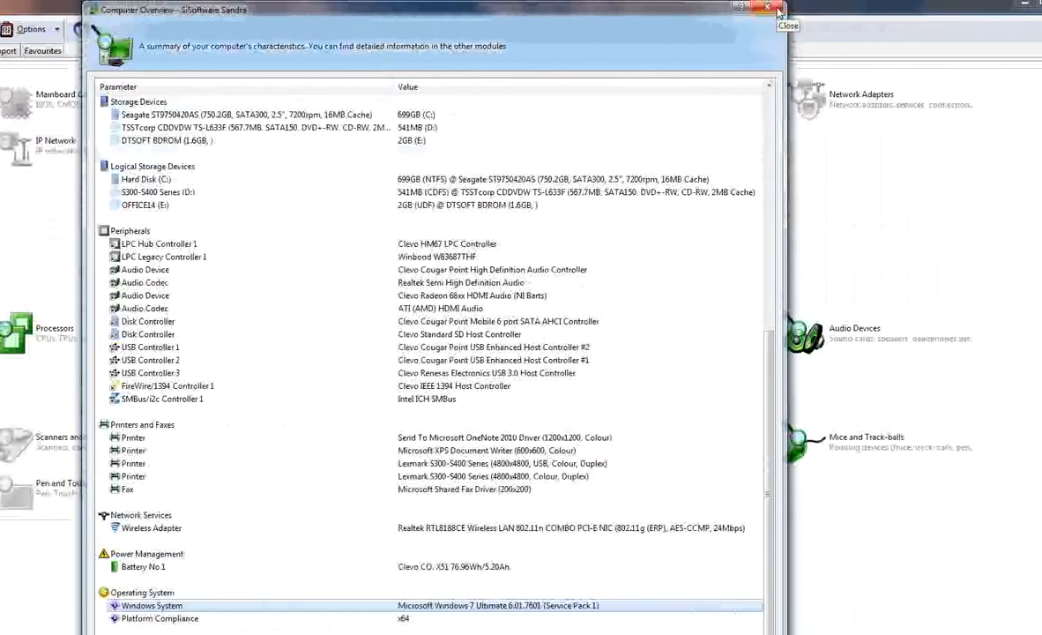
{"action": "left_click", "coordinate": [779, 11]}
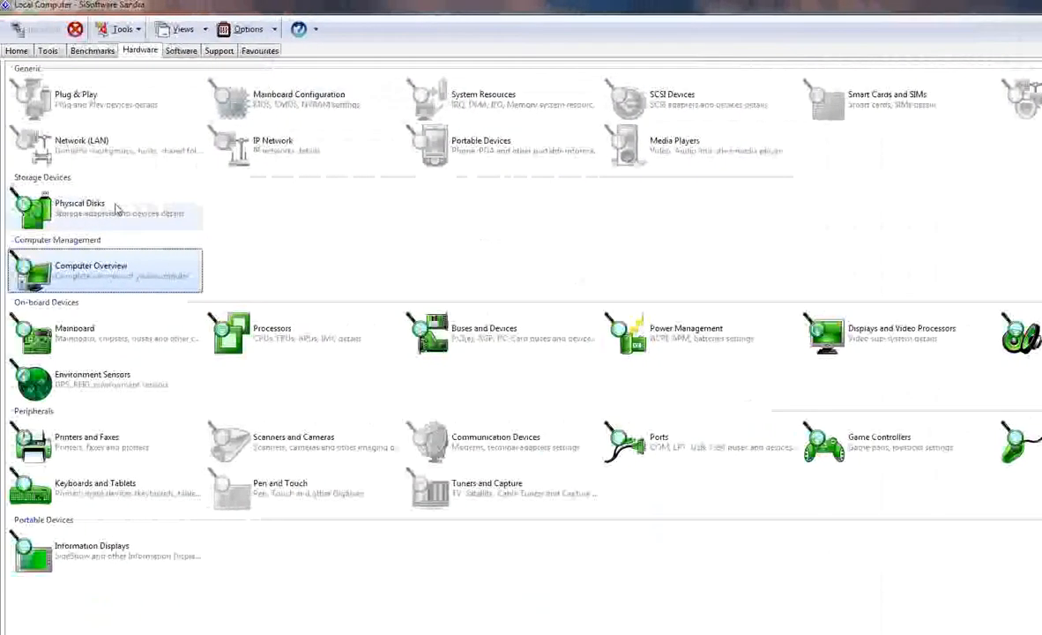
Open the Physical Disks hardware module and examine the Seagate drive's general capabilities, drive geometry and properties
{"action": "double_click", "coordinate": [115, 208]}
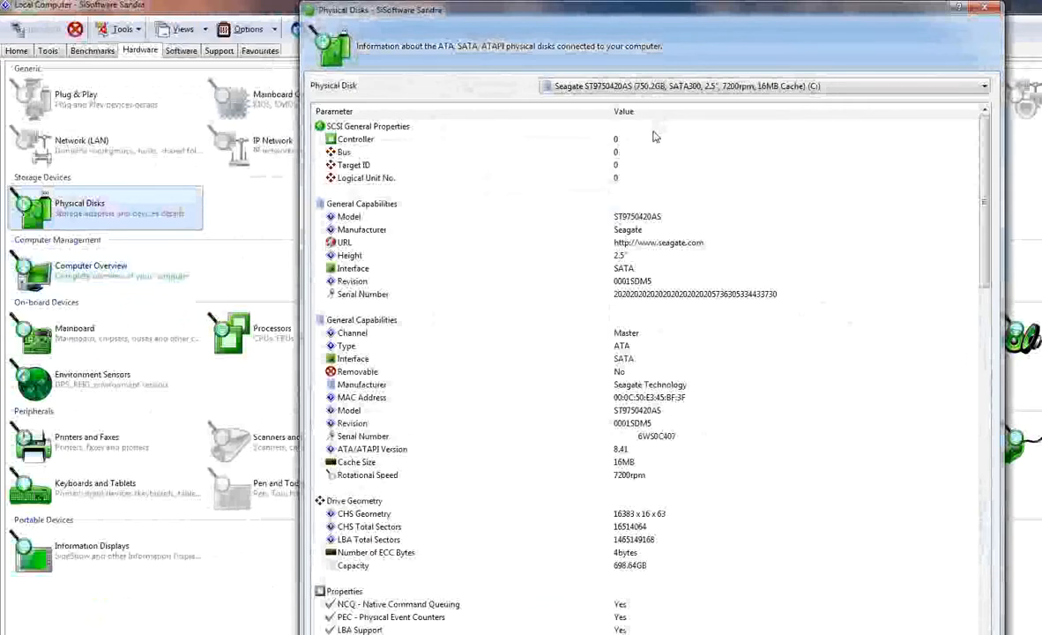
{"action": "key", "text": "Down"}
{"action": "key", "text": "Down"}
{"action": "key", "text": "Down"}
{"action": "key", "text": "Down"}
{"action": "key", "text": "Down"}
{"action": "key", "text": "Down"}
{"action": "key", "text": "Down"}
{"action": "key", "text": "Down"}
{"action": "key", "text": "Down"}
{"action": "key", "text": "Down"}
{"action": "key", "text": "Down"}
{"action": "key", "text": "Down"}
{"action": "key", "text": "Down"}
{"action": "key", "text": "Down"}
{"action": "key", "text": "Down"}
{"action": "key", "text": "Down"}
{"action": "key", "text": "Down"}
{"action": "key", "text": "Down"}
{"action": "key", "text": "Down"}
{"action": "key", "text": "Down"}
{"action": "key", "text": "Down"}
{"action": "key", "text": "Down"}
{"action": "key", "text": "Down"}
{"action": "key", "text": "Down"}
{"action": "key", "text": "Down"}
{"action": "key", "text": "Down"}
{"action": "key", "text": "Down"}
{"action": "key", "text": "Down"}
{"action": "key", "text": "Down"}
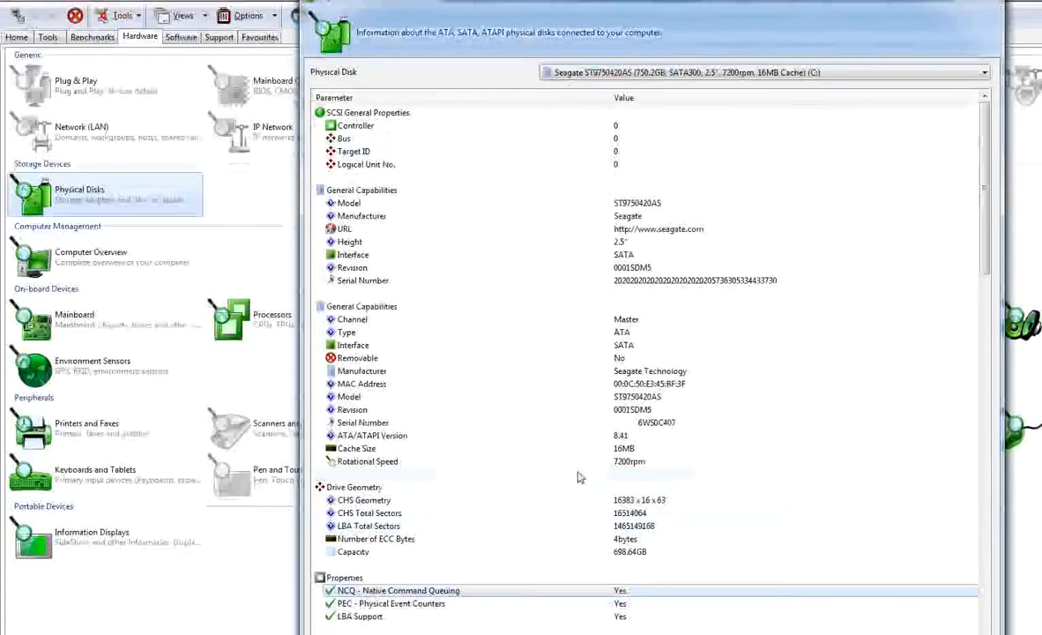
{"action": "key", "text": "Down"}
{"action": "key", "text": "Down"}
{"action": "key", "text": "Down"}
{"action": "key", "text": "Down"}
{"action": "key", "text": "Down"}
{"action": "key", "text": "Down"}
{"action": "key", "text": "Down"}
{"action": "key", "text": "Down"}
{"action": "key", "text": "Down"}
{"action": "key", "text": "Down"}
{"action": "key", "text": "Down"}
{"action": "key", "text": "Down"}
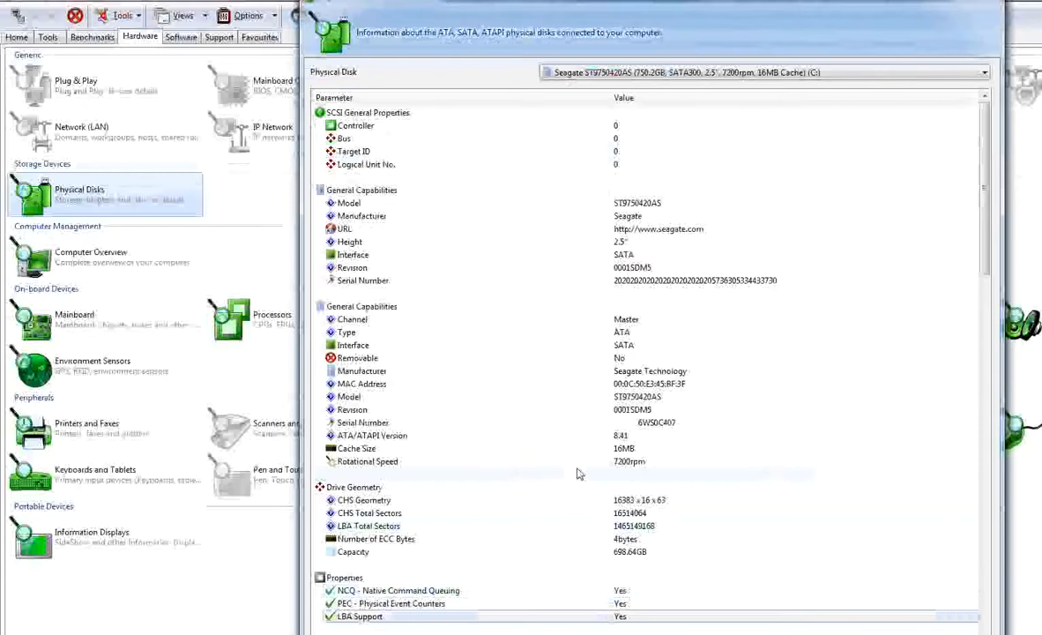
Review the drive's features, S.M.A.R.T. data, sensors and transfer modes, and close the Physical Disks details
{"action": "scroll", "coordinate": [577, 474], "scroll_direction": "down", "scroll_amount": 8}
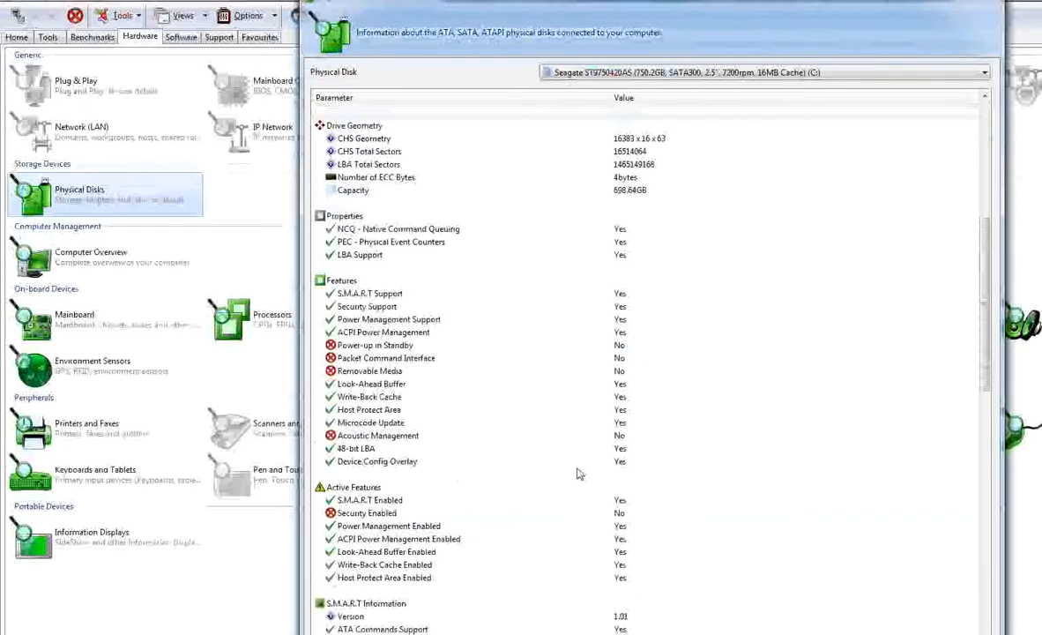
{"action": "scroll", "coordinate": [578, 474], "scroll_direction": "down", "scroll_amount": 5}
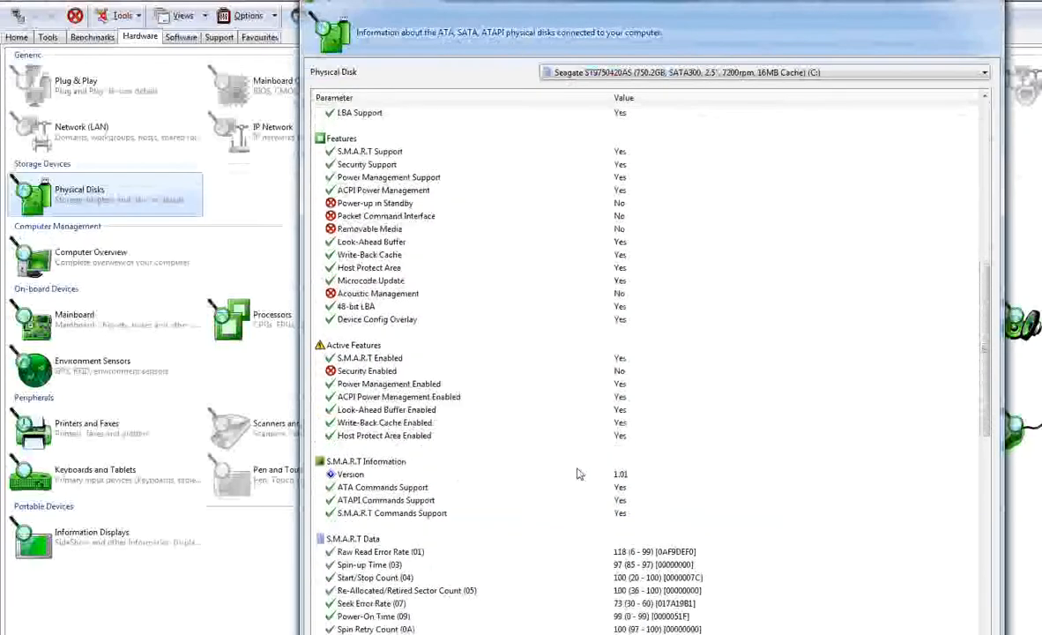
{"action": "scroll", "coordinate": [578, 474], "scroll_direction": "down", "scroll_amount": 2}
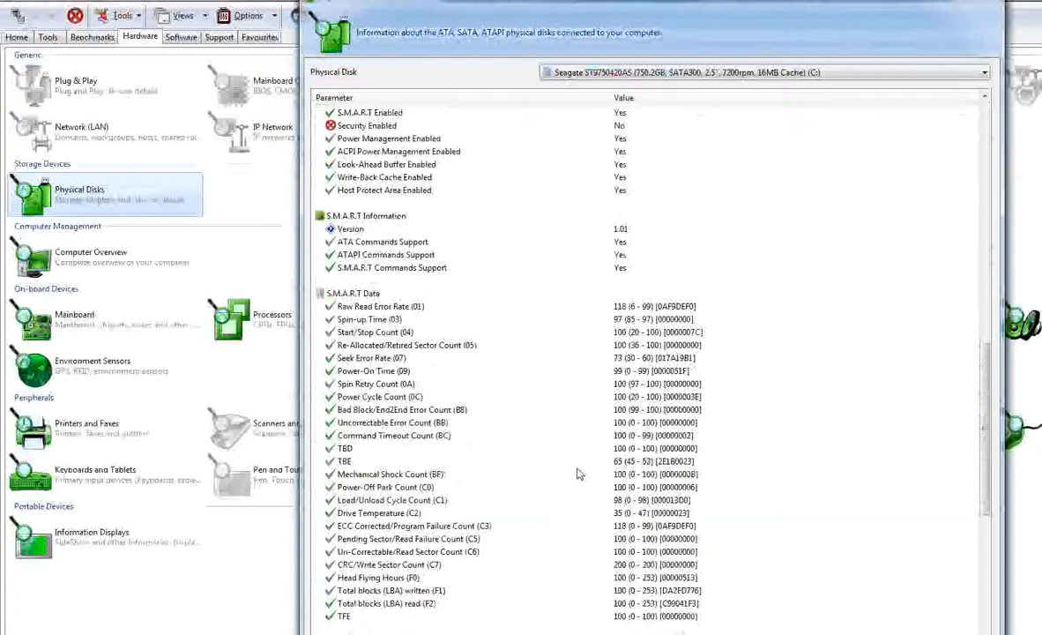
{"action": "scroll", "coordinate": [578, 474], "scroll_direction": "down", "scroll_amount": 6}
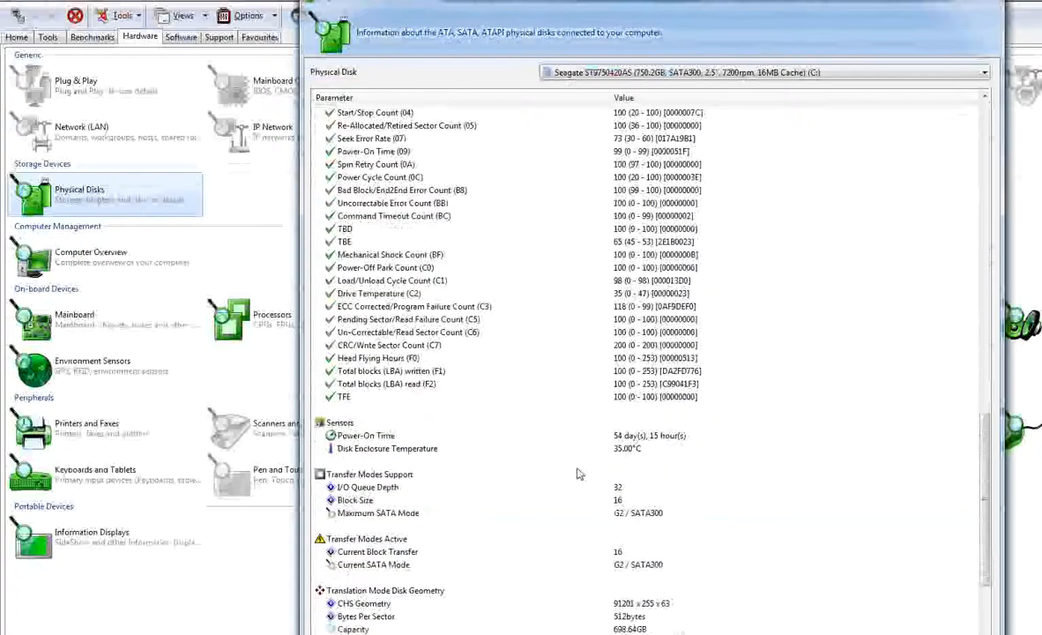
{"action": "scroll", "coordinate": [578, 474], "scroll_direction": "down", "scroll_amount": 4}
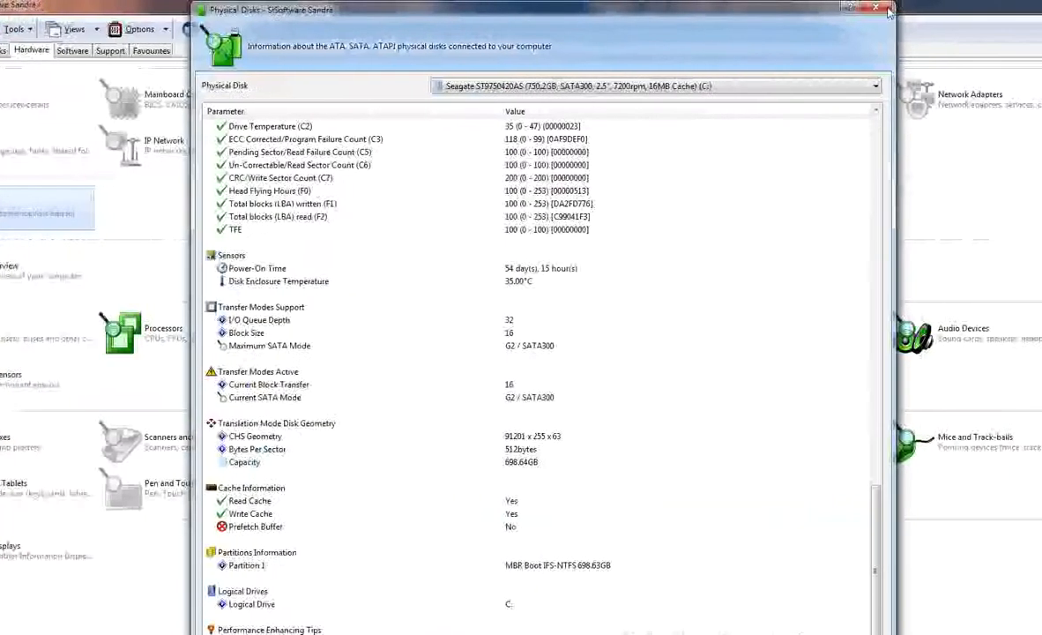
{"action": "left_click", "coordinate": [779, 12]}
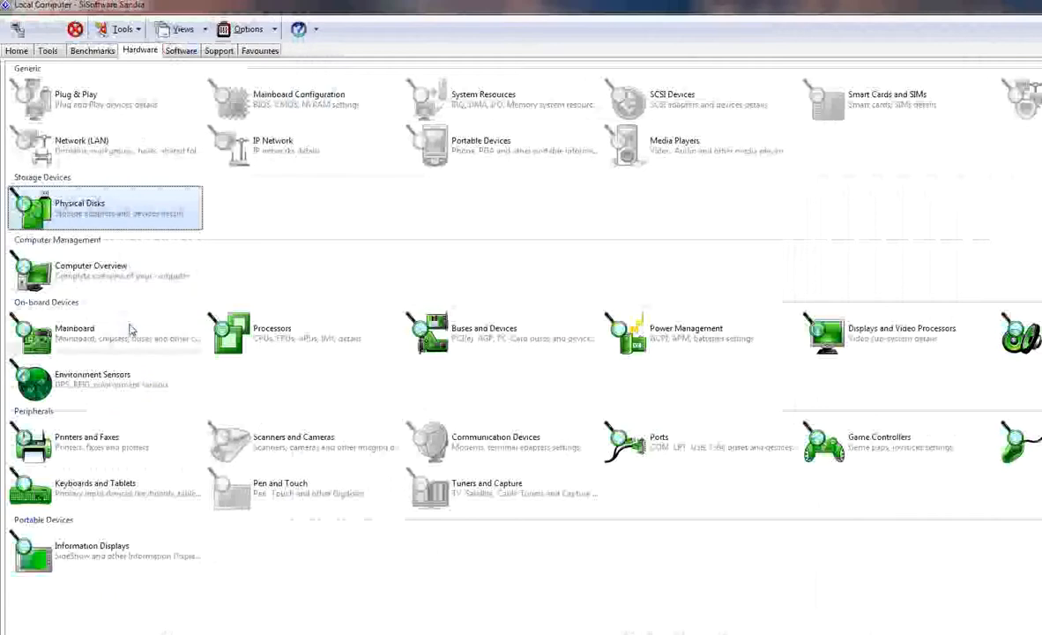
Open the Processors hardware module and examine the CPU's model, speed and minimum/maximum/turbo speed
{"action": "double_click", "coordinate": [211, 337]}
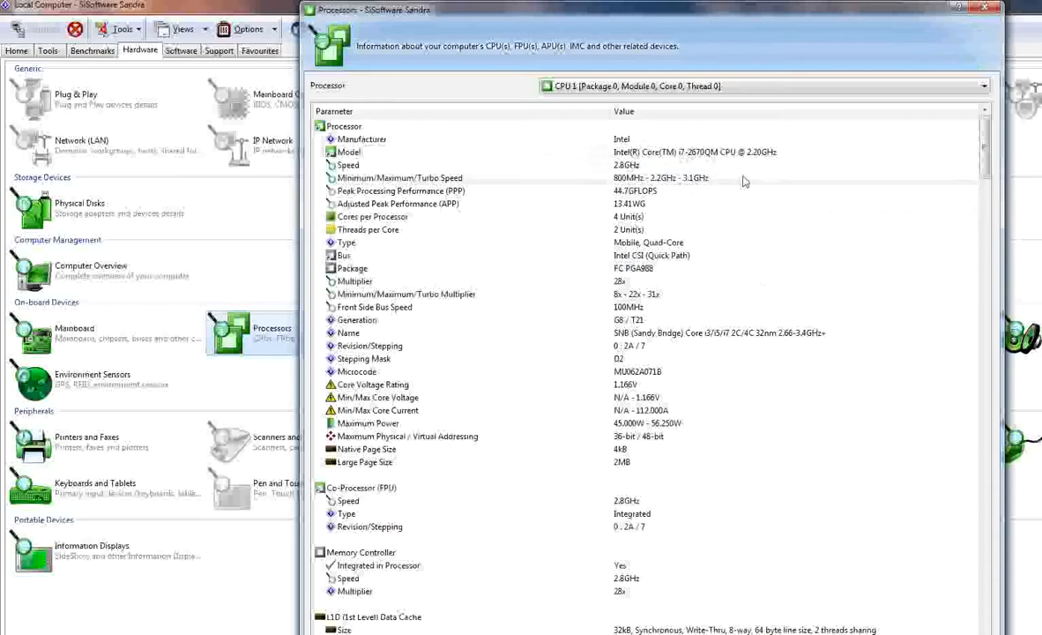
{"action": "left_click", "coordinate": [701, 154]}
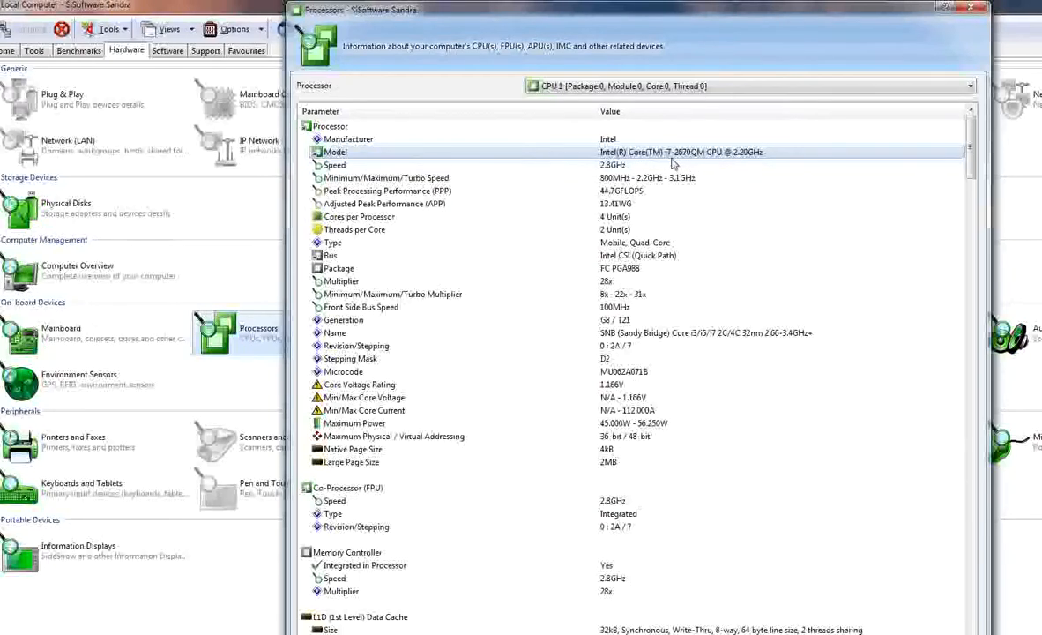
{"action": "left_click", "coordinate": [658, 168]}
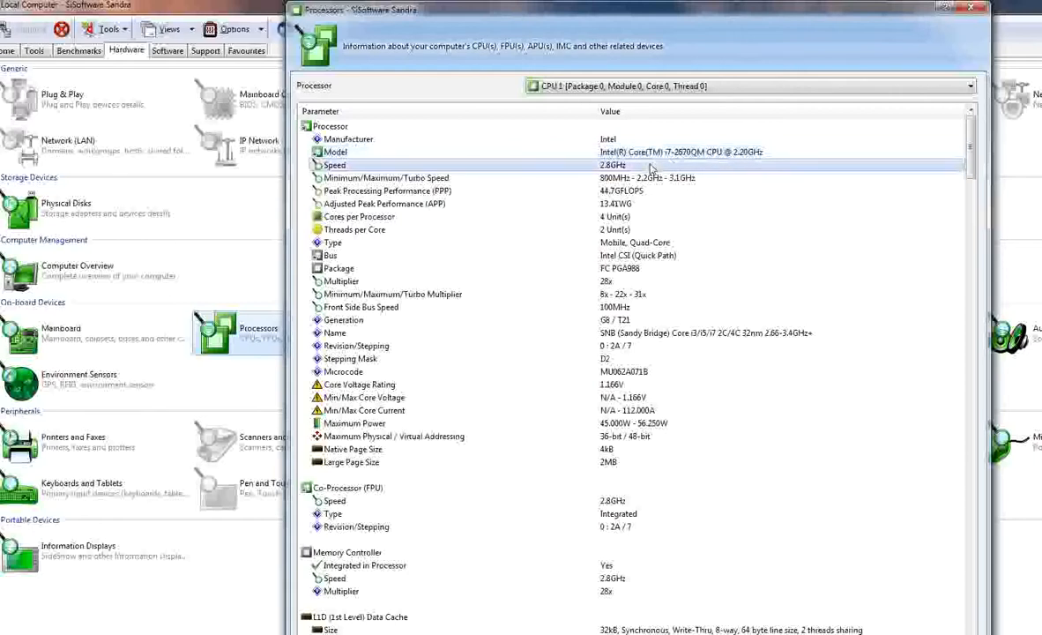
{"action": "left_click", "coordinate": [705, 179]}
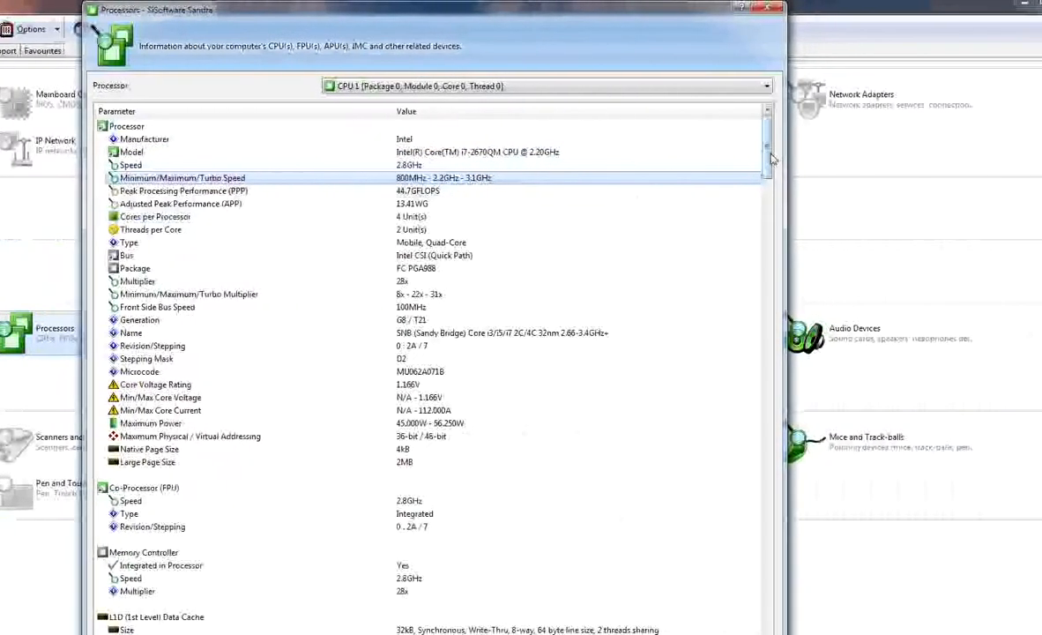
Examine the processor's cores per processor, threads per core, multiplier and minimum/maximum/turbo multiplier
{"action": "scroll", "coordinate": [772, 159], "scroll_direction": "down", "scroll_amount": 1}
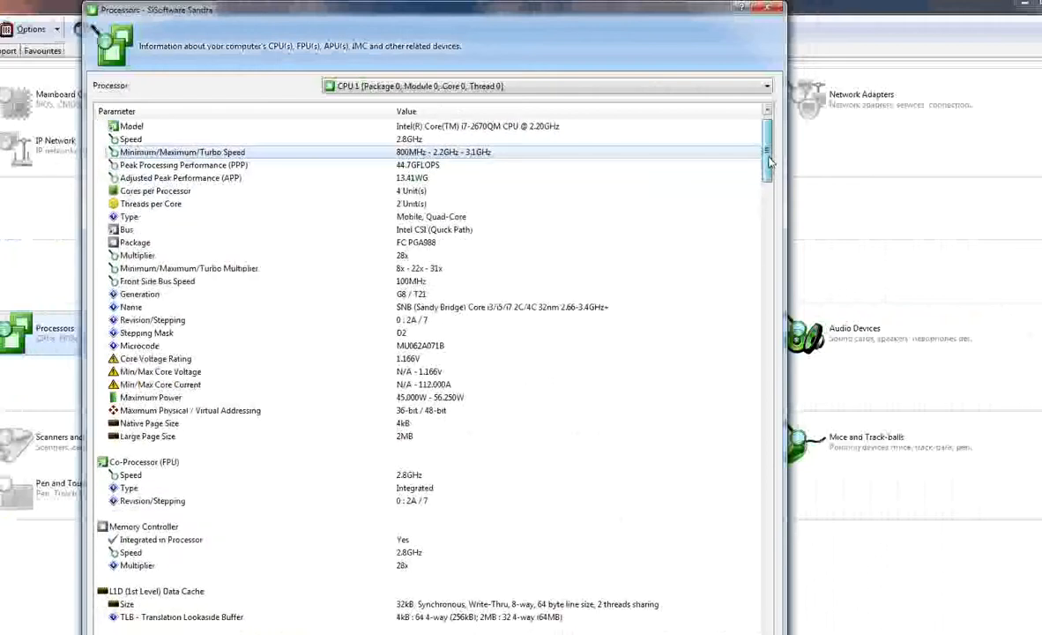
{"action": "left_click", "coordinate": [407, 191]}
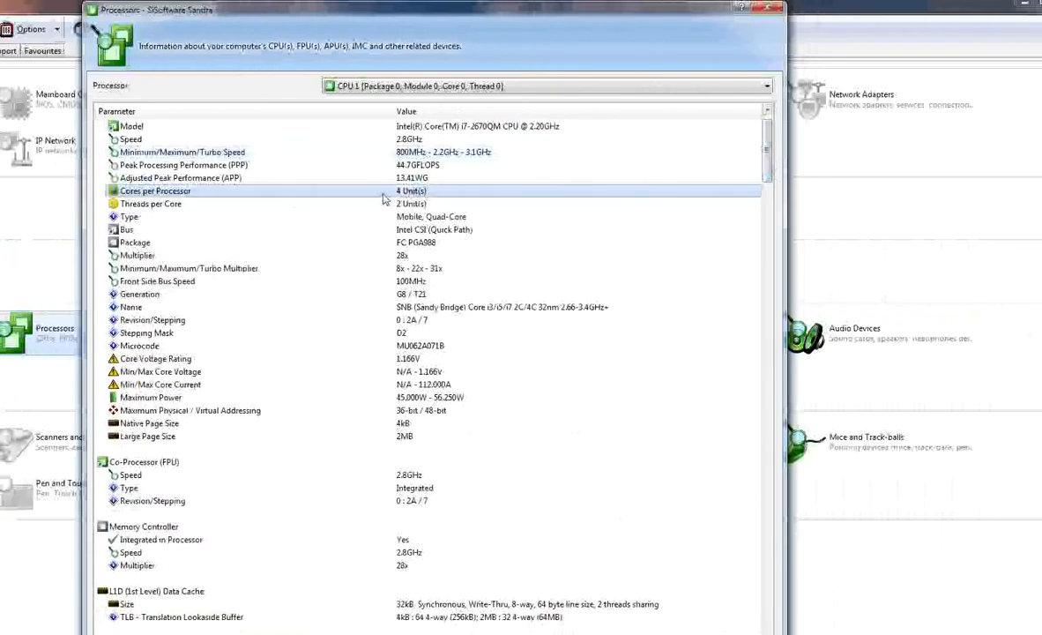
{"action": "left_click", "coordinate": [414, 205]}
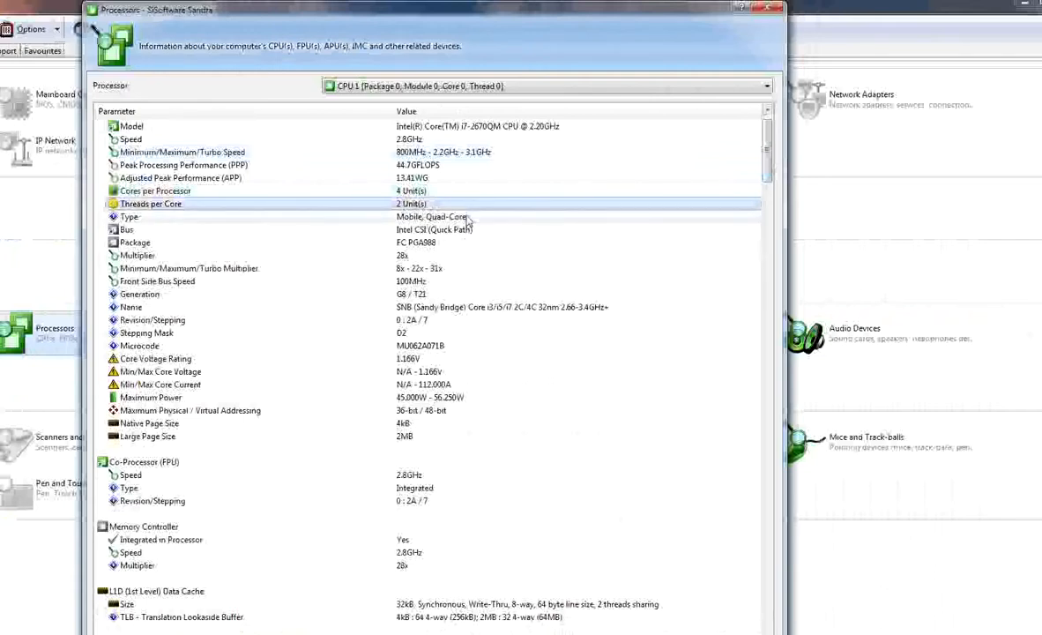
{"action": "left_click", "coordinate": [418, 257]}
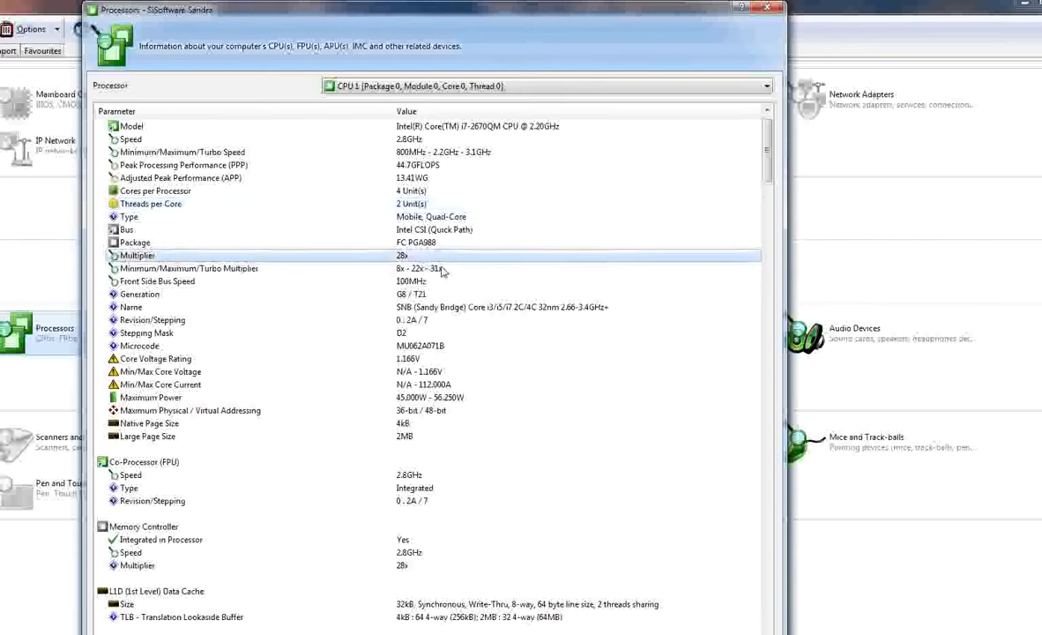
{"action": "left_click", "coordinate": [416, 267]}
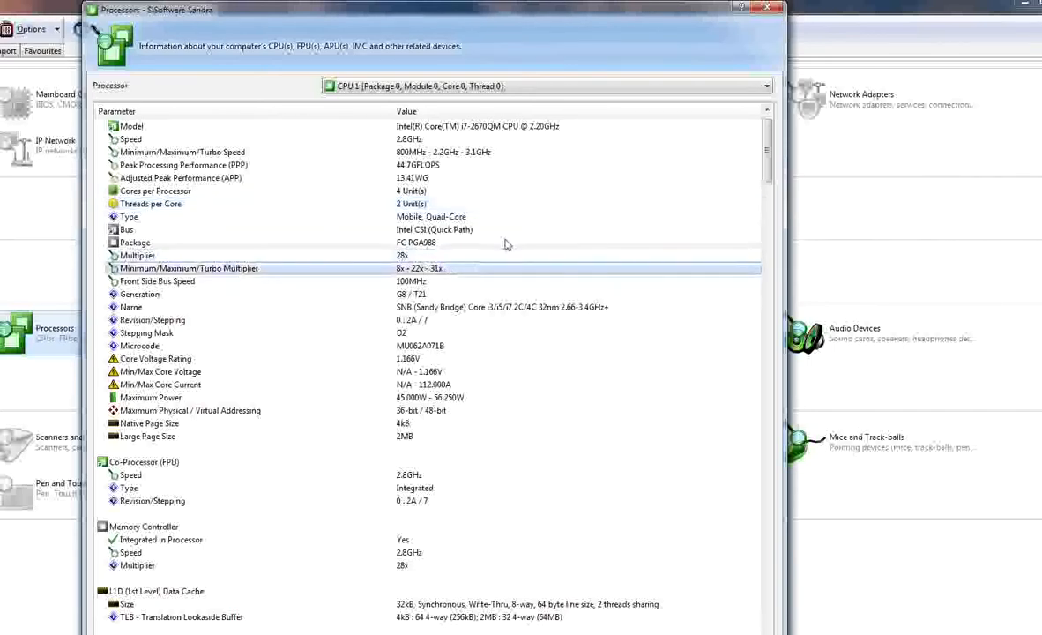
Examine the processor's multiplier range, front side bus speed, voltage and power ratings, co-processor and memory controller details
{"action": "key", "text": "Down"}
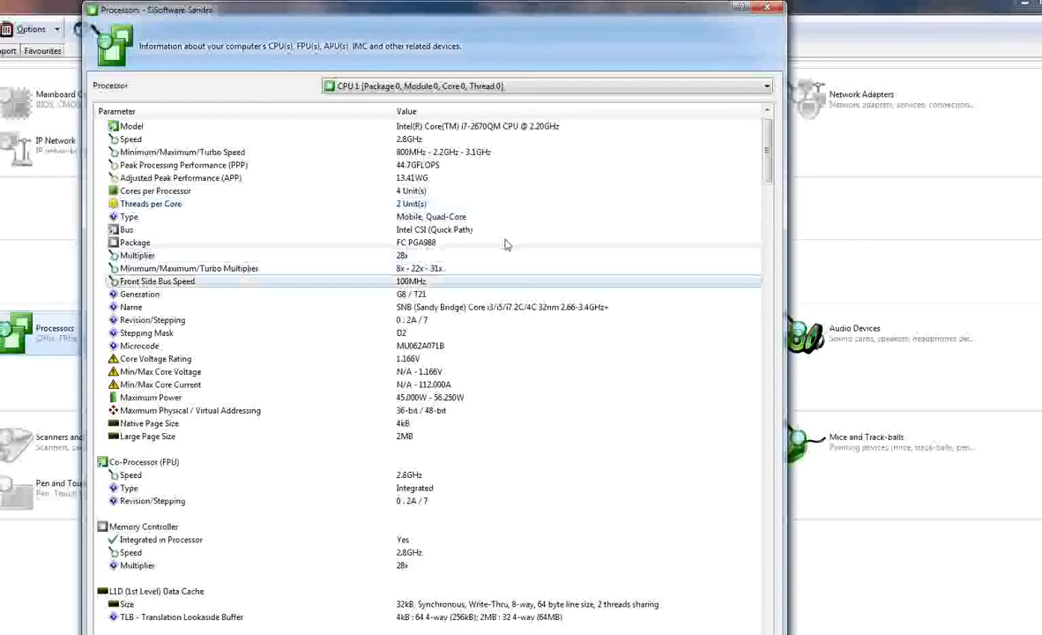
{"action": "key", "text": "Up"}
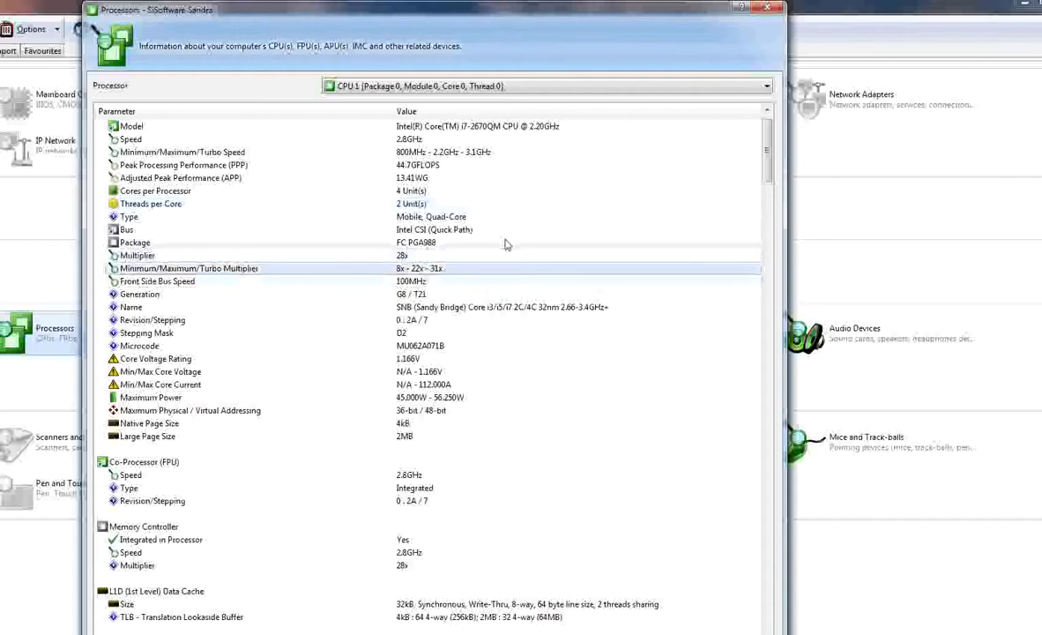
{"action": "key", "text": "Down"}
{"action": "key", "text": "Down"}
{"action": "key", "text": "Down"}
{"action": "key", "text": "Down"}
{"action": "key", "text": "Down"}
{"action": "key", "text": "Down"}
{"action": "key", "text": "Down"}
{"action": "key", "text": "Down"}
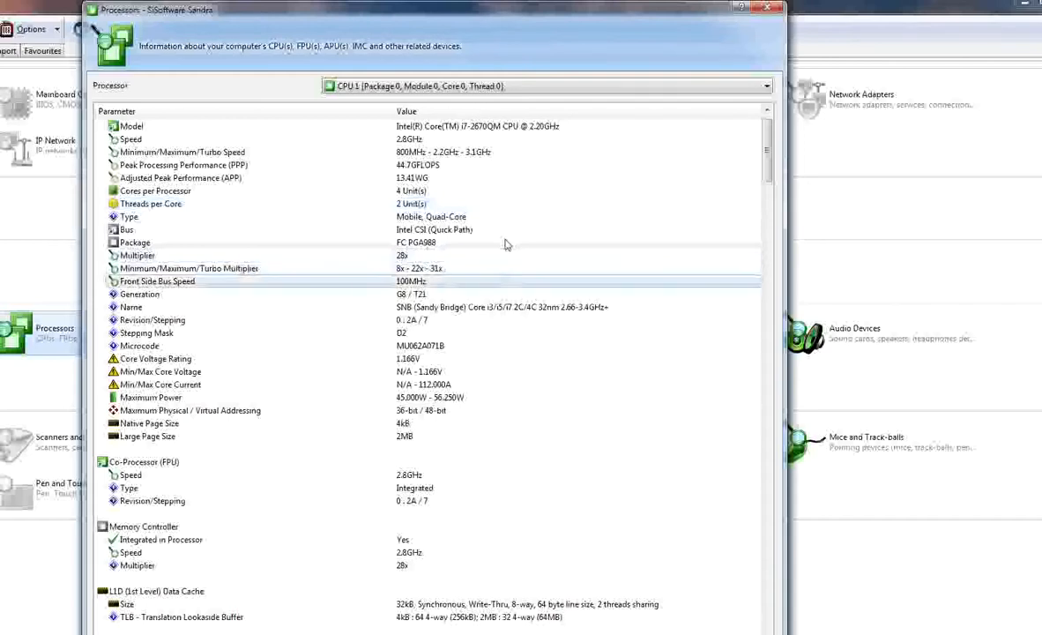
{"action": "key", "text": "Down"}
{"action": "key", "text": "Down"}
{"action": "key", "text": "Down"}
{"action": "key", "text": "Down"}
{"action": "key", "text": "Down"}
{"action": "key", "text": "Down"}
{"action": "key", "text": "Down"}
{"action": "key", "text": "Down"}
{"action": "key", "text": "Down"}
{"action": "key", "text": "Down"}
{"action": "key", "text": "Down"}
{"action": "key", "text": "Down"}
{"action": "key", "text": "Down"}
{"action": "key", "text": "Down"}
{"action": "key", "text": "Down"}
{"action": "key", "text": "Down"}
{"action": "key", "text": "Down"}
{"action": "key", "text": "Down"}
{"action": "key", "text": "Down"}
{"action": "key", "text": "Down"}
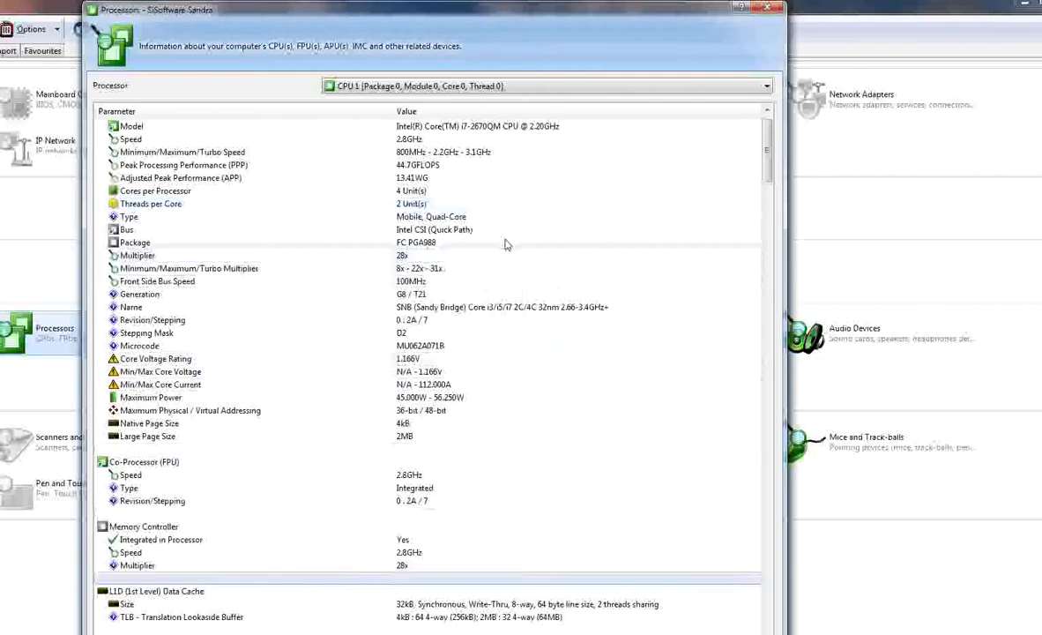
Review the processor's L1, L2 and L3 cache details, upgradeability and power management entries
{"action": "key", "text": "Down"}
{"action": "key", "text": "Down"}
{"action": "key", "text": "Down"}
{"action": "key", "text": "Down"}
{"action": "key", "text": "Down"}
{"action": "key", "text": "Down"}
{"action": "key", "text": "Down"}
{"action": "key", "text": "Down"}
{"action": "key", "text": "Down"}
{"action": "key", "text": "Down"}
{"action": "key", "text": "Down"}
{"action": "key", "text": "Down"}
{"action": "key", "text": "Down"}
{"action": "key", "text": "Down"}
{"action": "key", "text": "Down"}
{"action": "key", "text": "Down"}
{"action": "key", "text": "Down"}
{"action": "key", "text": "Down"}
{"action": "key", "text": "Down"}
{"action": "key", "text": "Down"}
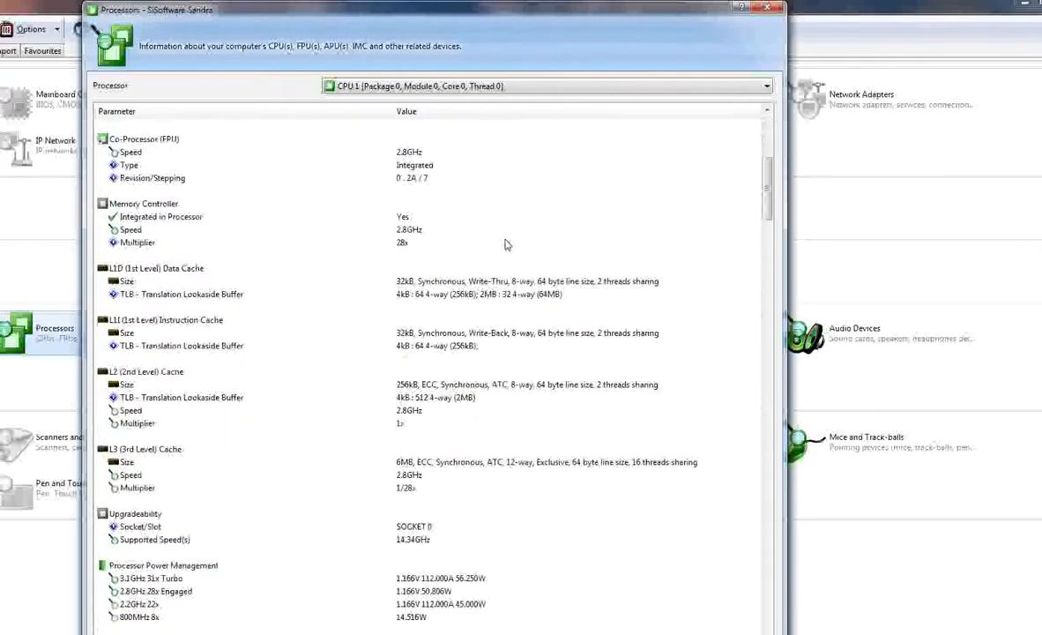
Review the processor's power policies, sensor models and sensor readings for core power, temperature and DC line
{"action": "key", "text": "Down"}
{"action": "key", "text": "Down"}
{"action": "key", "text": "Down"}
{"action": "key", "text": "Down"}
{"action": "key", "text": "Down"}
{"action": "key", "text": "Down"}
{"action": "key", "text": "Down"}
{"action": "key", "text": "Down"}
{"action": "key", "text": "Down"}
{"action": "key", "text": "Down"}
{"action": "key", "text": "Down"}
{"action": "key", "text": "Down"}
{"action": "key", "text": "Down"}
{"action": "key", "text": "Down"}
{"action": "key", "text": "Down"}
{"action": "key", "text": "Down"}
{"action": "key", "text": "Down"}
{"action": "key", "text": "Down"}
{"action": "key", "text": "Down"}
{"action": "key", "text": "Down"}
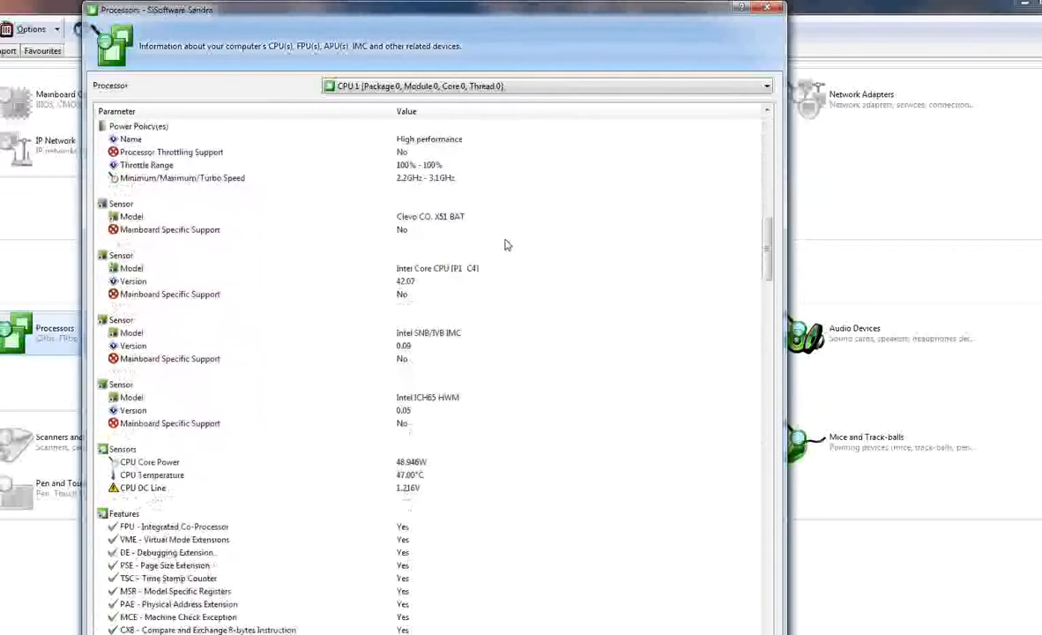
Review the processor's supported features, including the SSE instruction sets, Hyper-Threading, Thermal Monitor 2 and AVX
{"action": "key", "text": "Down"}
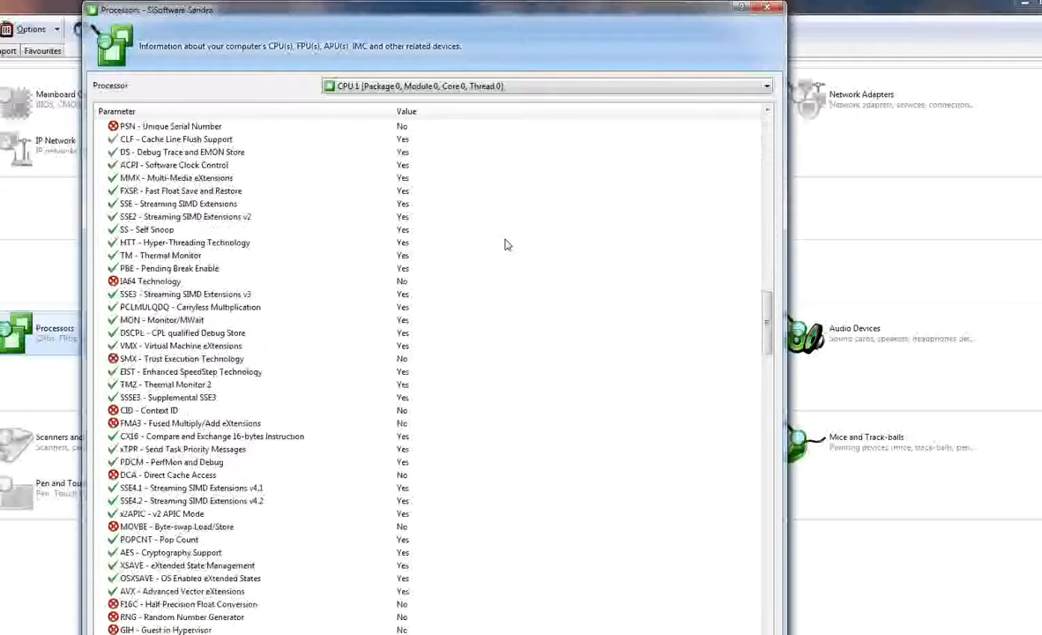
{"action": "key", "text": "Up"}
{"action": "key", "text": "Up"}
{"action": "key", "text": "Up"}
{"action": "key", "text": "Up"}
{"action": "key", "text": "Up"}
{"action": "key", "text": "Up"}
{"action": "key", "text": "Up"}
{"action": "key", "text": "Up"}
{"action": "key", "text": "Up"}
{"action": "key", "text": "Up"}
{"action": "key", "text": "Up"}
{"action": "key", "text": "Up"}
{"action": "key", "text": "Up"}
{"action": "key", "text": "Up"}
{"action": "key", "text": "Up"}
{"action": "key", "text": "Up"}
{"action": "key", "text": "Up"}
{"action": "key", "text": "Up"}
{"action": "key", "text": "Up"}
{"action": "key", "text": "Up"}
{"action": "key", "text": "Down"}
{"action": "key", "text": "Down"}
{"action": "key", "text": "Down"}
{"action": "key", "text": "Down"}
{"action": "key", "text": "Down"}
{"action": "key", "text": "Down"}
{"action": "key", "text": "Down"}
{"action": "key", "text": "Down"}
{"action": "key", "text": "Down"}
{"action": "key", "text": "Down"}
{"action": "key", "text": "Down"}
{"action": "key", "text": "Down"}
{"action": "key", "text": "Down"}
{"action": "key", "text": "Down"}
{"action": "key", "text": "Down"}
{"action": "key", "text": "Down"}
{"action": "key", "text": "Down"}
{"action": "key", "text": "Down"}
{"action": "key", "text": "Down"}
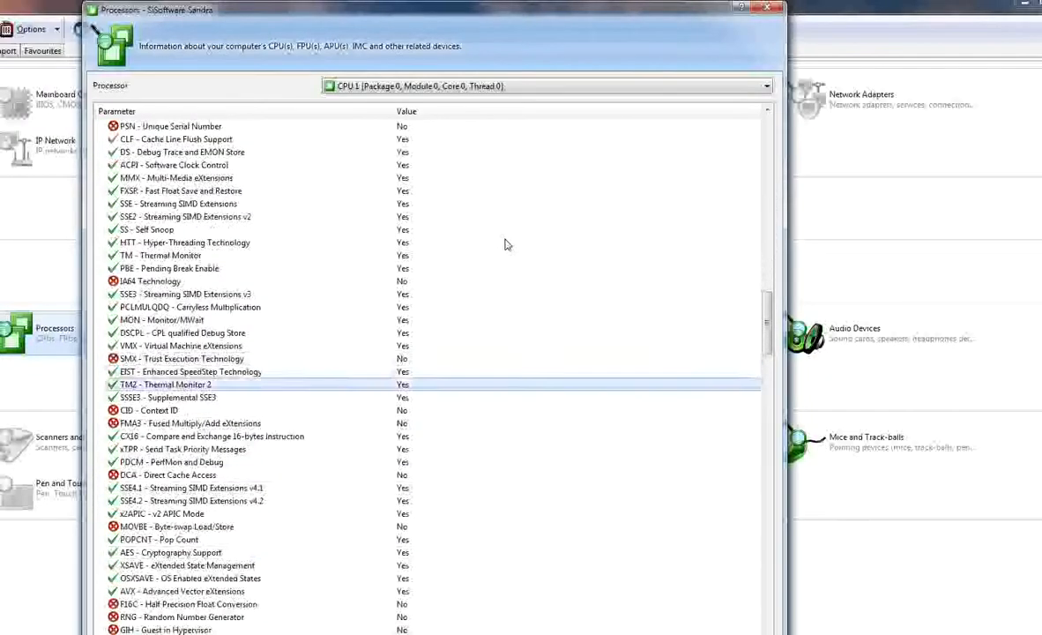
{"action": "key", "text": "Down"}
{"action": "key", "text": "Down"}
{"action": "key", "text": "Down"}
{"action": "key", "text": "Down"}
{"action": "key", "text": "Down"}
{"action": "key", "text": "Down"}
{"action": "key", "text": "Down"}
{"action": "key", "text": "Down"}
{"action": "key", "text": "Down"}
{"action": "key", "text": "Down"}
{"action": "key", "text": "Down"}
{"action": "key", "text": "Down"}
{"action": "key", "text": "Down"}
{"action": "key", "text": "Down"}
{"action": "key", "text": "Down"}
{"action": "key", "text": "Down"}
{"action": "key", "text": "Down"}
{"action": "key", "text": "Down"}
{"action": "key", "text": "Down"}
{"action": "key", "text": "Down"}
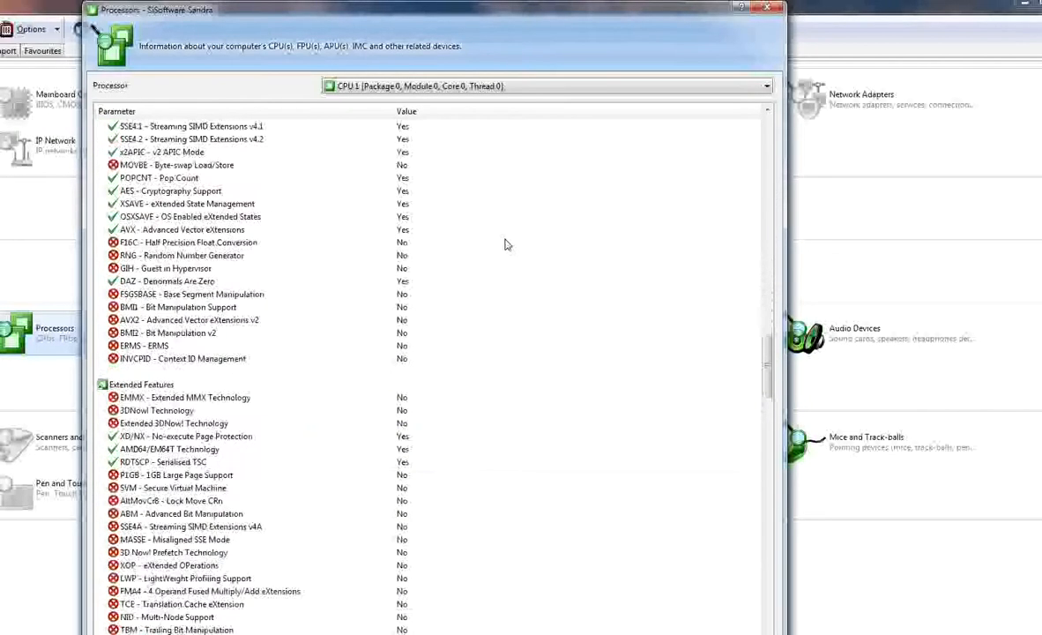
Examine the processor's extended features, including 3DNow! and EMMX technology, and close the Processors details
{"action": "key", "text": "Down"}
{"action": "key", "text": "Down"}
{"action": "key", "text": "Down"}
{"action": "key", "text": "Down"}
{"action": "key", "text": "Down"}
{"action": "key", "text": "Down"}
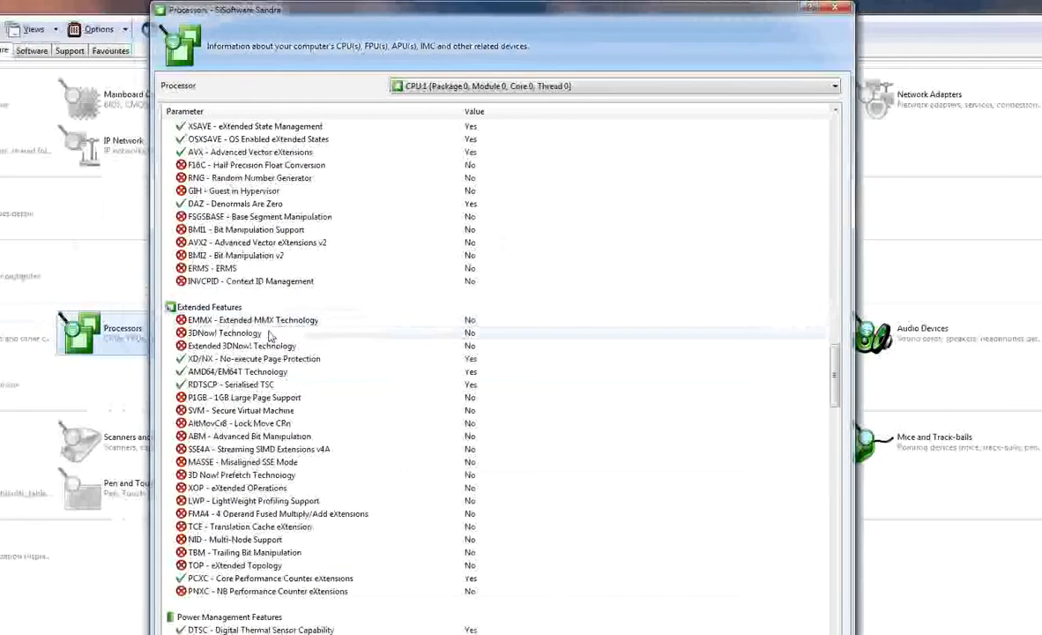
{"action": "left_click", "coordinate": [272, 330]}
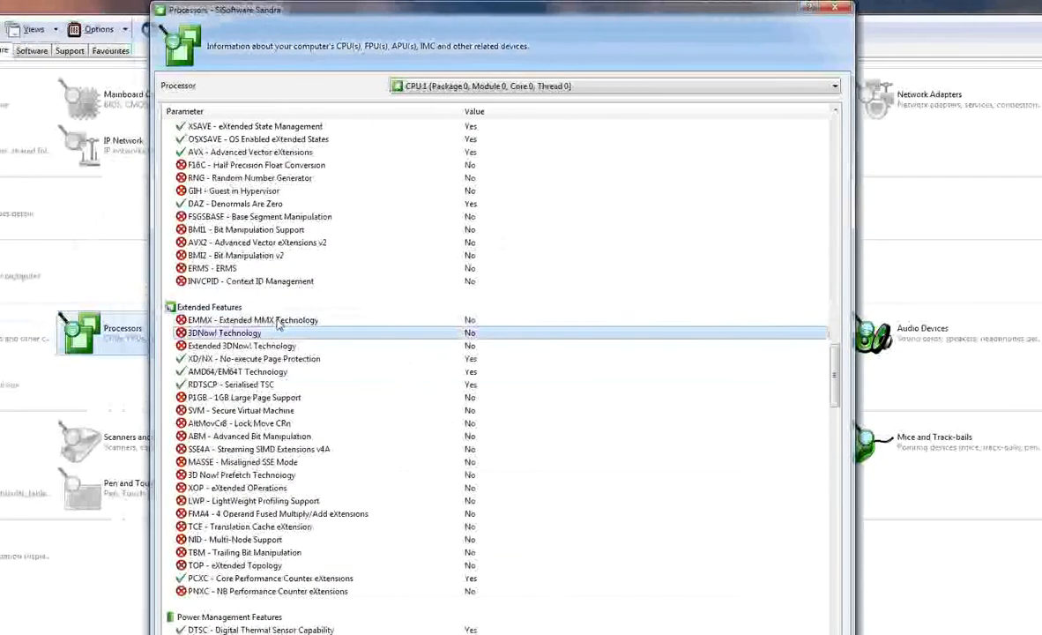
{"action": "left_click", "coordinate": [277, 321]}
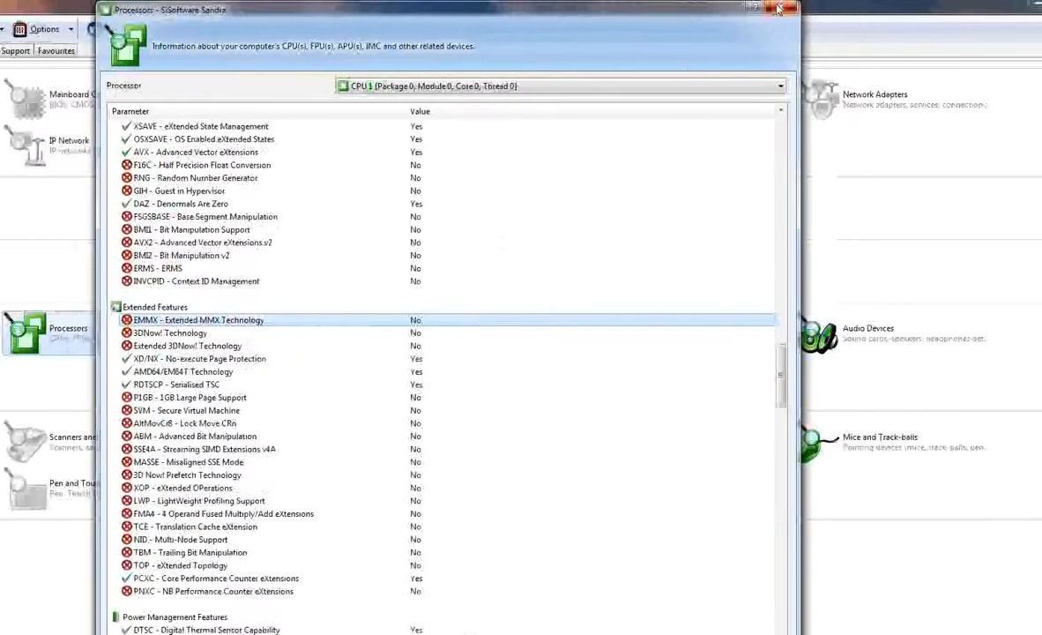
{"action": "key", "text": "Escape"}
Open the Operating System software module and examine the Windows system version and platform compliance
{"action": "left_click", "coordinate": [179, 50]}
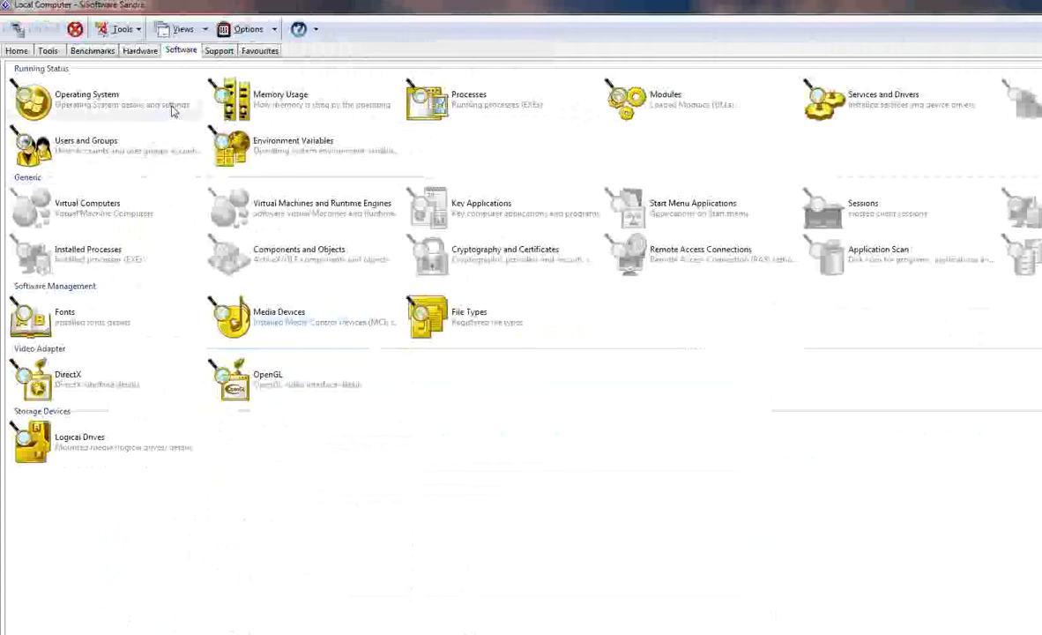
{"action": "double_click", "coordinate": [173, 106]}
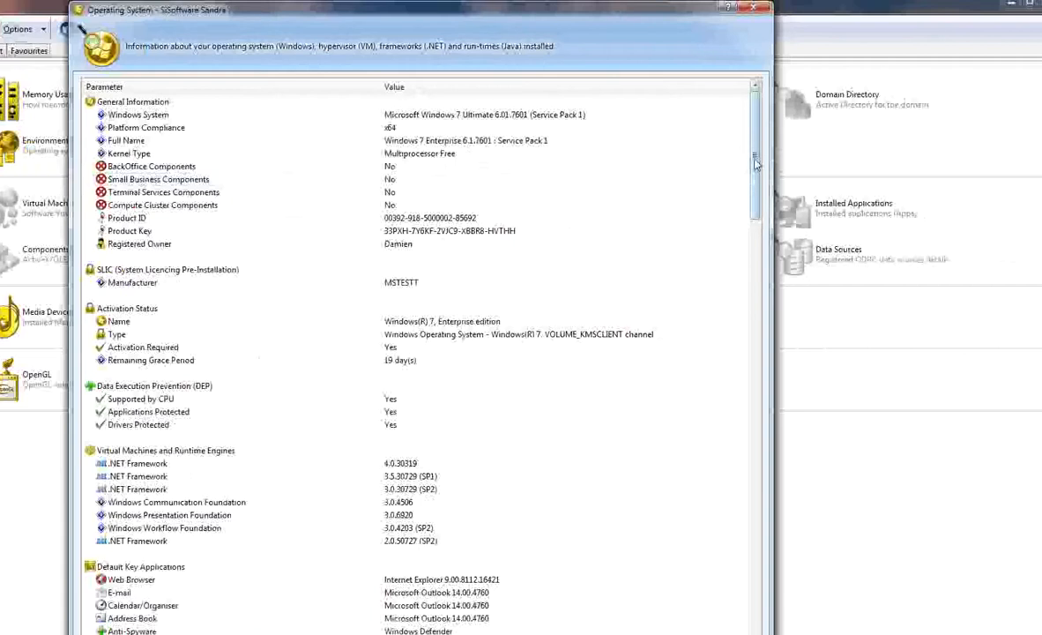
{"action": "left_click", "coordinate": [509, 116]}
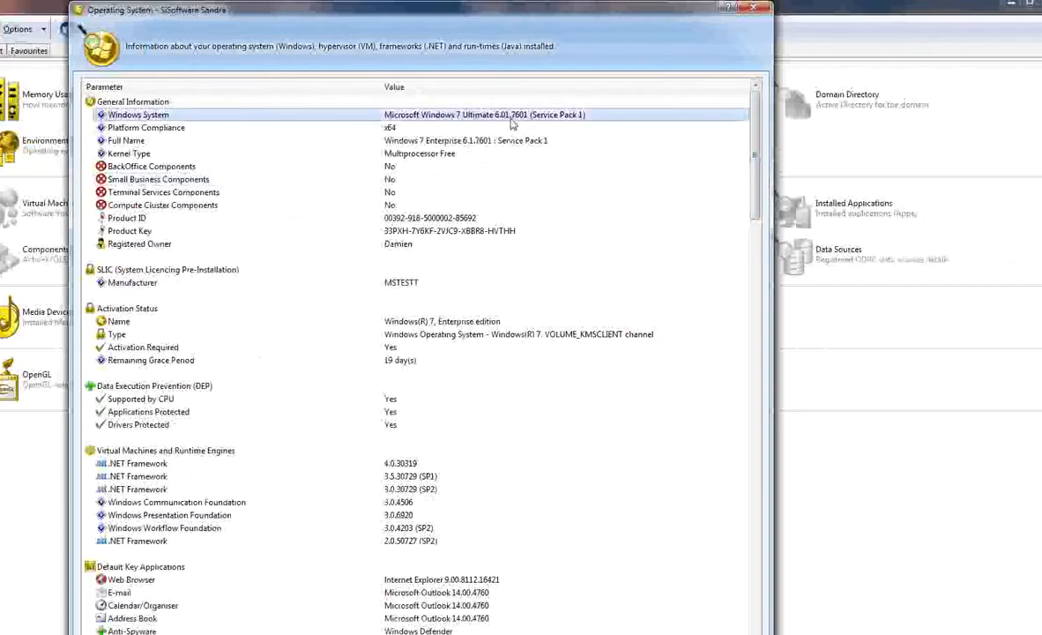
{"action": "left_click", "coordinate": [508, 129]}
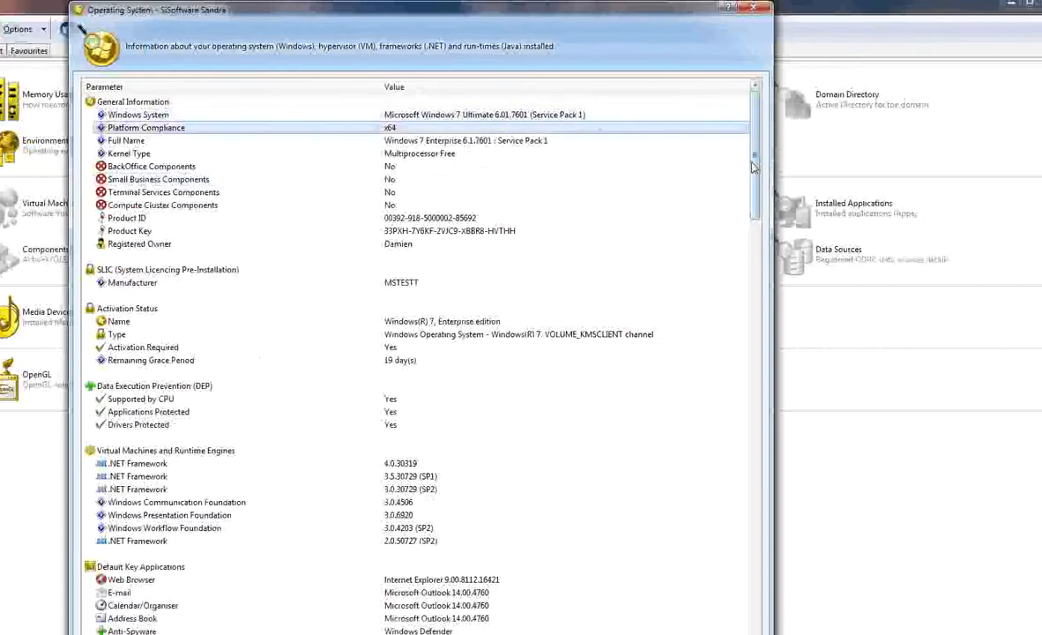
Review the activation status, runtime engines and default key applications, and examine the session's start-up time, host name and user
{"action": "scroll", "coordinate": [752, 185], "scroll_direction": "down", "scroll_amount": 2}
{"action": "left_click_drag", "start_coordinate": [752, 185], "coordinate": [749, 201]}
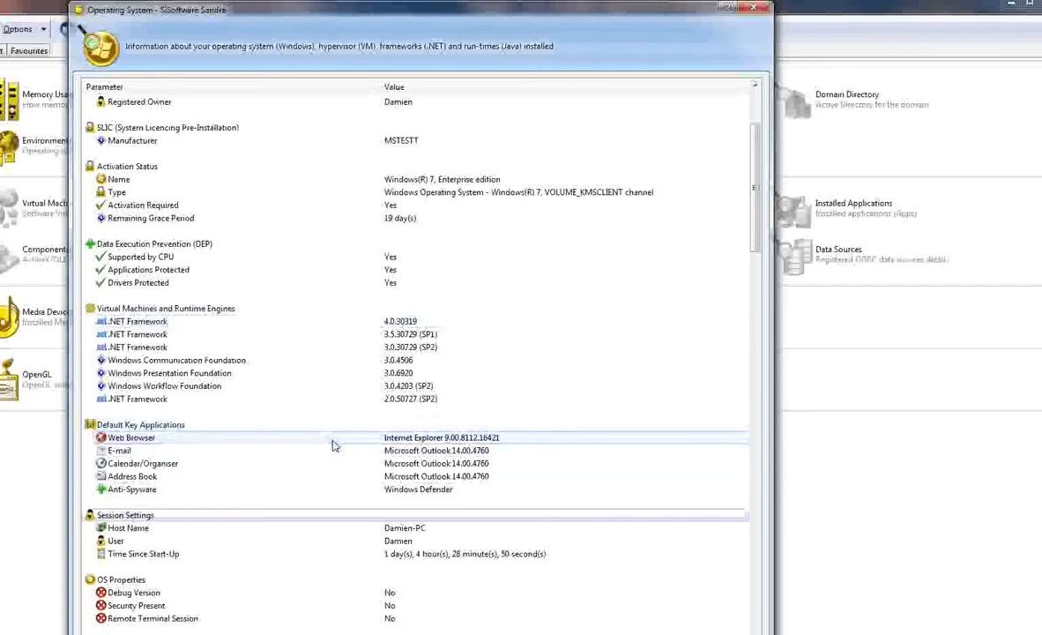
{"action": "scroll", "coordinate": [333, 446], "scroll_direction": "down", "scroll_amount": 8}
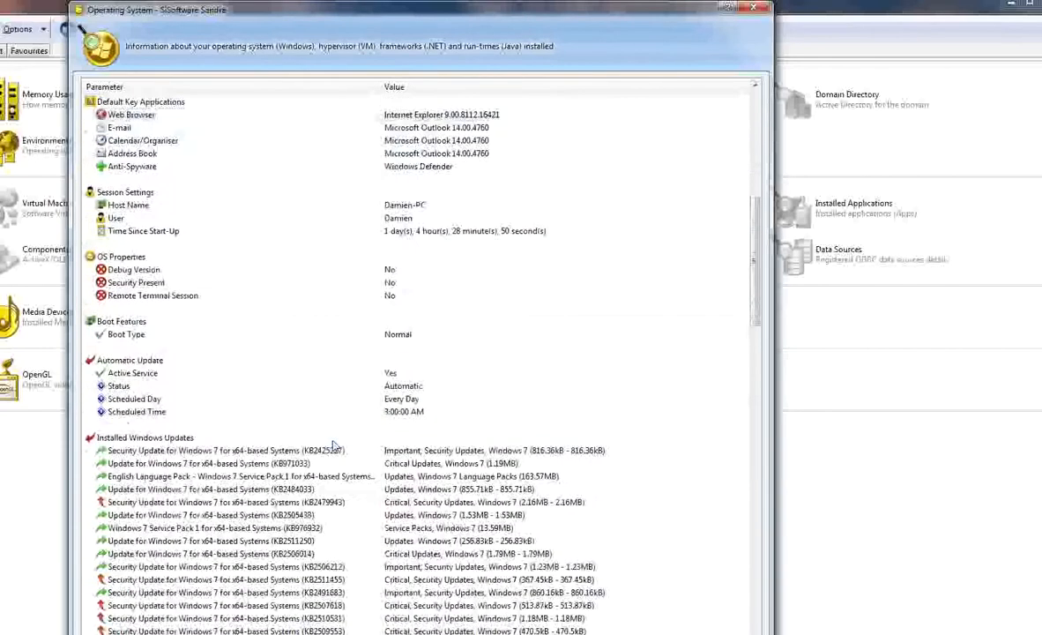
{"action": "left_click", "coordinate": [339, 235]}
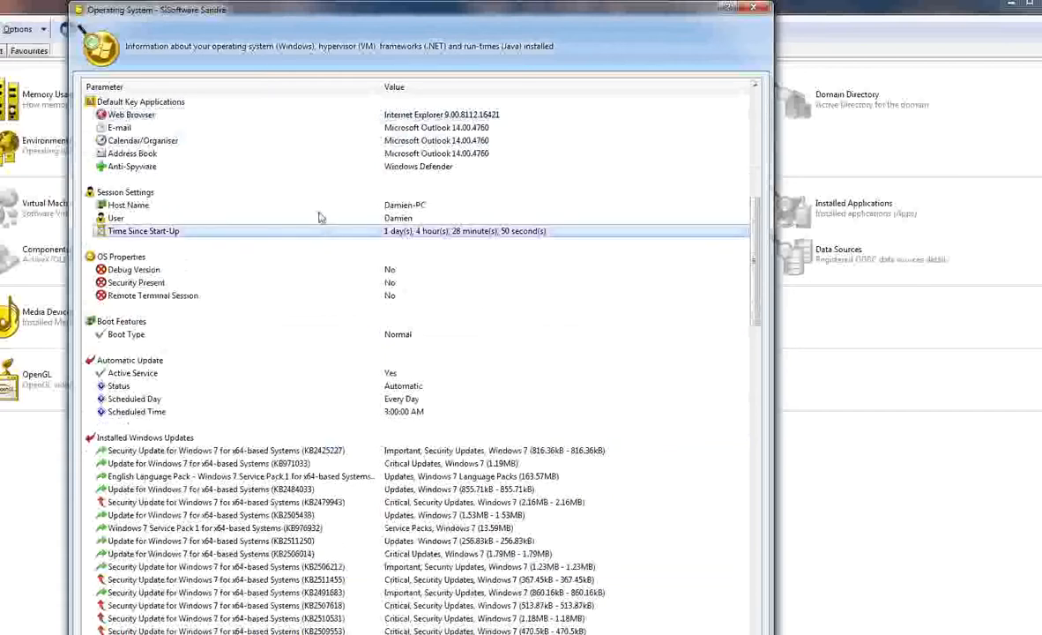
{"action": "left_click", "coordinate": [324, 206]}
{"action": "left_click", "coordinate": [319, 218]}
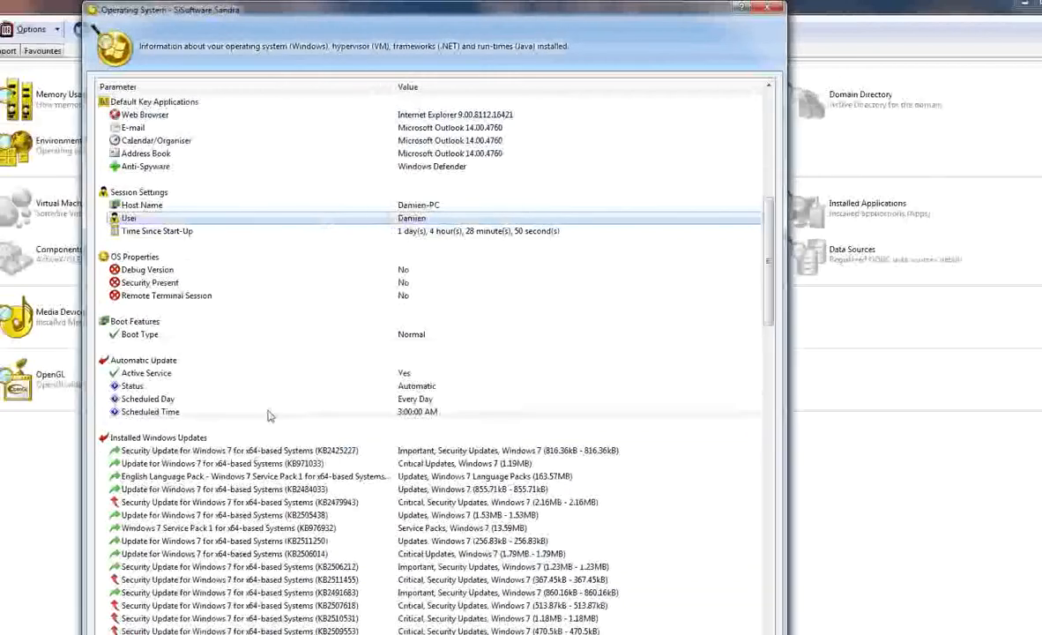
Review the operating system's properties, boot type and automatic update schedule down to the start of the installed Windows updates
{"action": "key", "text": "Down"}
{"action": "key", "text": "Down"}
{"action": "key", "text": "Down"}
{"action": "key", "text": "Down"}
{"action": "key", "text": "Down"}
{"action": "key", "text": "Down"}
{"action": "key", "text": "Down"}
{"action": "key", "text": "Down"}
{"action": "key", "text": "Down"}
{"action": "key", "text": "Down"}
{"action": "key", "text": "Down"}
{"action": "key", "text": "Down"}
{"action": "key", "text": "Down"}
{"action": "key", "text": "Down"}
{"action": "key", "text": "Down"}
{"action": "key", "text": "Down"}
{"action": "key", "text": "Down"}
{"action": "key", "text": "Down"}
{"action": "key", "text": "Down"}
{"action": "key", "text": "Down"}
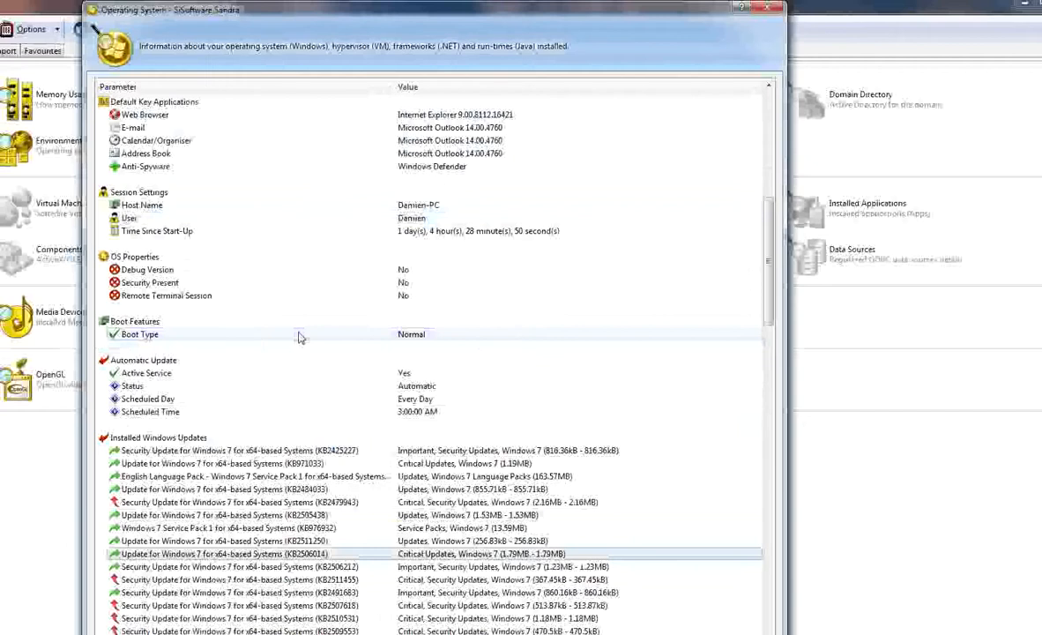
Examine the first part of the installed Windows updates, including their KB numbers, importance categories and sizes
{"action": "key", "text": "Down"}
{"action": "key", "text": "Down"}
{"action": "key", "text": "Down"}
{"action": "key", "text": "Down"}
{"action": "key", "text": "Down"}
{"action": "key", "text": "Down"}
{"action": "key", "text": "Down"}
{"action": "key", "text": "Down"}
{"action": "key", "text": "Down"}
{"action": "key", "text": "Down"}
{"action": "key", "text": "Down"}
{"action": "key", "text": "Down"}
{"action": "key", "text": "Down"}
{"action": "key", "text": "Down"}
{"action": "key", "text": "Down"}
{"action": "key", "text": "Down"}
{"action": "key", "text": "Down"}
{"action": "key", "text": "Down"}
{"action": "key", "text": "Down"}
{"action": "key", "text": "Down"}
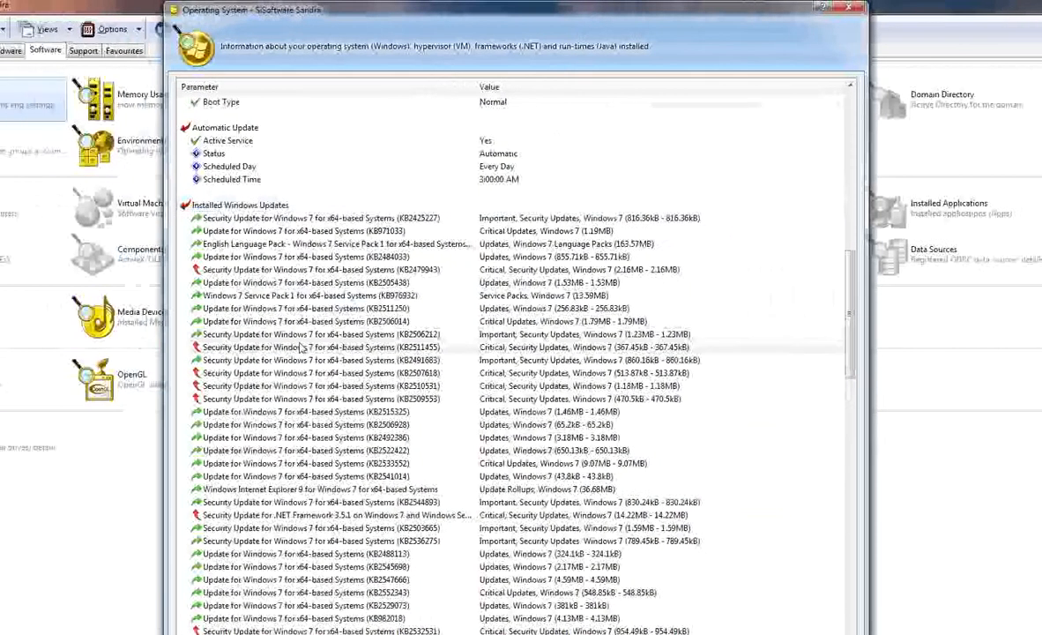
{"action": "left_click", "coordinate": [220, 348]}
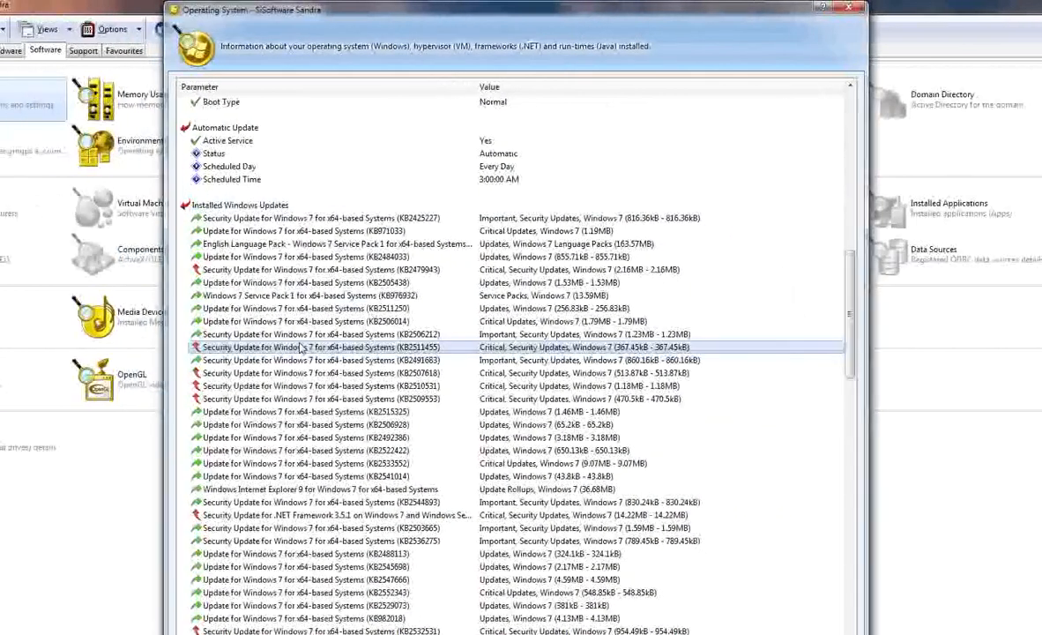
{"action": "key", "text": "Down"}
{"action": "key", "text": "Down"}
{"action": "key", "text": "Down"}
{"action": "key", "text": "Down"}
{"action": "key", "text": "Down"}
{"action": "key", "text": "Down"}
{"action": "key", "text": "Down"}
{"action": "key", "text": "Down"}
{"action": "key", "text": "Down"}
{"action": "key", "text": "Down"}
{"action": "key", "text": "Down"}
{"action": "key", "text": "Down"}
{"action": "key", "text": "Down"}
{"action": "key", "text": "Down"}
{"action": "key", "text": "Down"}
{"action": "key", "text": "Down"}
{"action": "key", "text": "Down"}
{"action": "key", "text": "Down"}
{"action": "key", "text": "Down"}
{"action": "key", "text": "Down"}
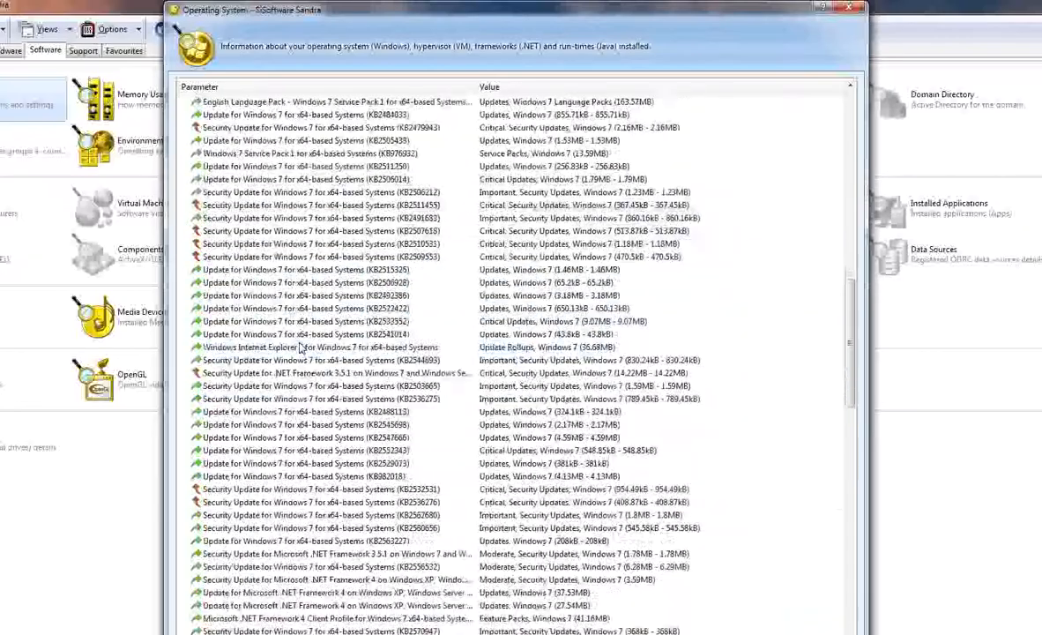
Look through the remaining installed updates and Windows 7 Service Pack 1 language packs down to the regional settings
{"action": "key", "text": "Down"}
{"action": "key", "text": "Down"}
{"action": "key", "text": "Down"}
{"action": "key", "text": "Down"}
{"action": "key", "text": "Down"}
{"action": "key", "text": "Down"}
{"action": "key", "text": "Down"}
{"action": "key", "text": "Down"}
{"action": "key", "text": "Down"}
{"action": "key", "text": "Down"}
{"action": "key", "text": "Down"}
{"action": "key", "text": "Down"}
{"action": "key", "text": "Down"}
{"action": "key", "text": "Down"}
{"action": "key", "text": "Down"}
{"action": "key", "text": "Down"}
{"action": "key", "text": "Down"}
{"action": "key", "text": "Down"}
{"action": "key", "text": "Down"}
{"action": "key", "text": "Down"}
{"action": "scroll", "coordinate": [300, 348], "scroll_direction": "down", "scroll_amount": 5}
{"action": "key", "text": "Up"}
{"action": "key", "text": "Up"}
{"action": "key", "text": "Up"}
{"action": "key", "text": "Up"}
{"action": "key", "text": "Up"}
{"action": "key", "text": "Up"}
{"action": "key", "text": "Up"}
{"action": "key", "text": "Up"}
{"action": "key", "text": "Up"}
{"action": "key", "text": "Up"}
{"action": "key", "text": "Up"}
{"action": "key", "text": "Up"}
{"action": "key", "text": "Up"}
{"action": "key", "text": "Up"}
{"action": "key", "text": "Up"}
{"action": "key", "text": "Up"}
{"action": "key", "text": "Up"}
{"action": "key", "text": "Up"}
{"action": "key", "text": "Up"}
{"action": "key", "text": "Up"}
{"action": "left_click", "coordinate": [300, 348]}
{"action": "key", "text": "Down"}
{"action": "key", "text": "Down"}
{"action": "key", "text": "Down"}
{"action": "key", "text": "Down"}
{"action": "key", "text": "Down"}
{"action": "key", "text": "Down"}
{"action": "key", "text": "Down"}
{"action": "key", "text": "Down"}
{"action": "key", "text": "Down"}
{"action": "key", "text": "Down"}
{"action": "key", "text": "Down"}
{"action": "key", "text": "Down"}
{"action": "key", "text": "Down"}
{"action": "key", "text": "Down"}
{"action": "key", "text": "Down"}
{"action": "key", "text": "Down"}
{"action": "key", "text": "Down"}
{"action": "key", "text": "Down"}
{"action": "key", "text": "Down"}
{"action": "key", "text": "Down"}
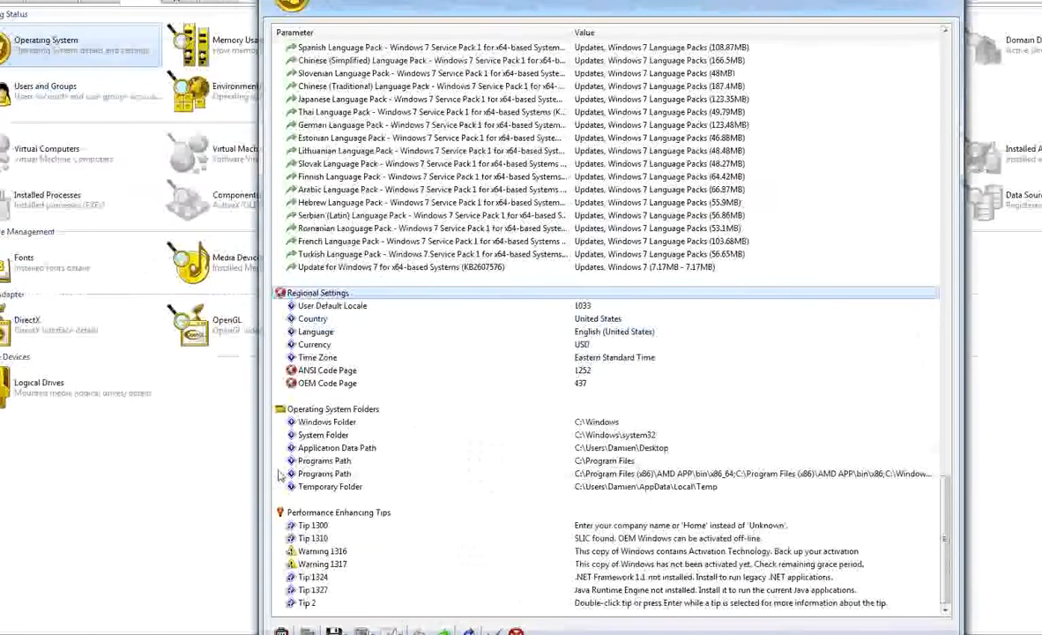
Examine the regional settings, including country, language, currency, time zone and code pages
{"action": "left_click", "coordinate": [547, 334]}
{"action": "key", "text": "Down"}
{"action": "key", "text": "Down"}
{"action": "key", "text": "Down"}
{"action": "key", "text": "Down"}
{"action": "key", "text": "Down"}
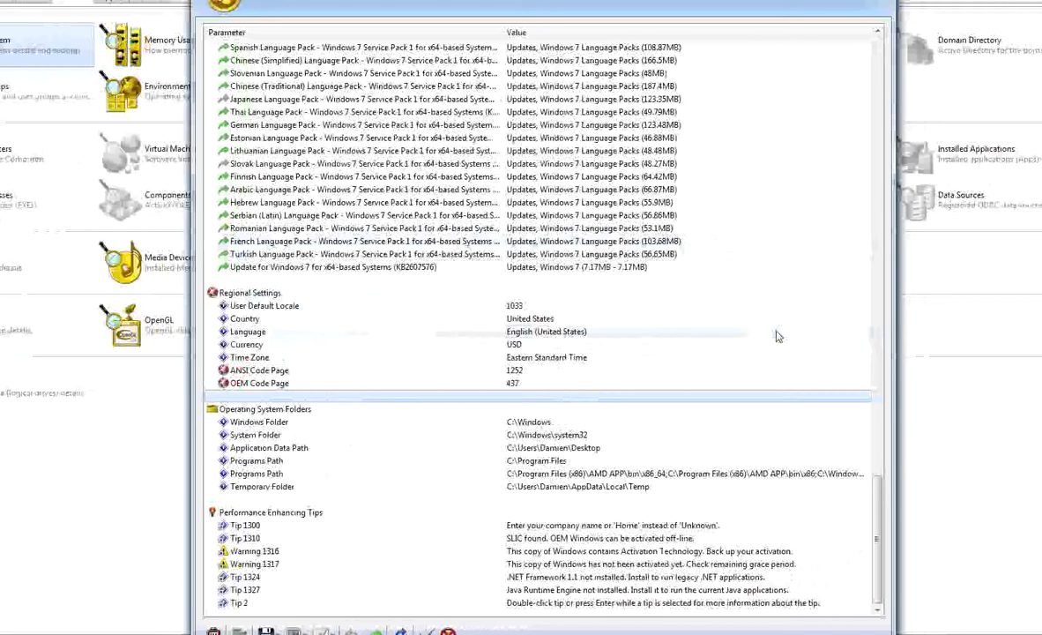
Examine the operating system folders, including the Windows, system, temporary and application data paths
{"action": "key", "text": "Down"}
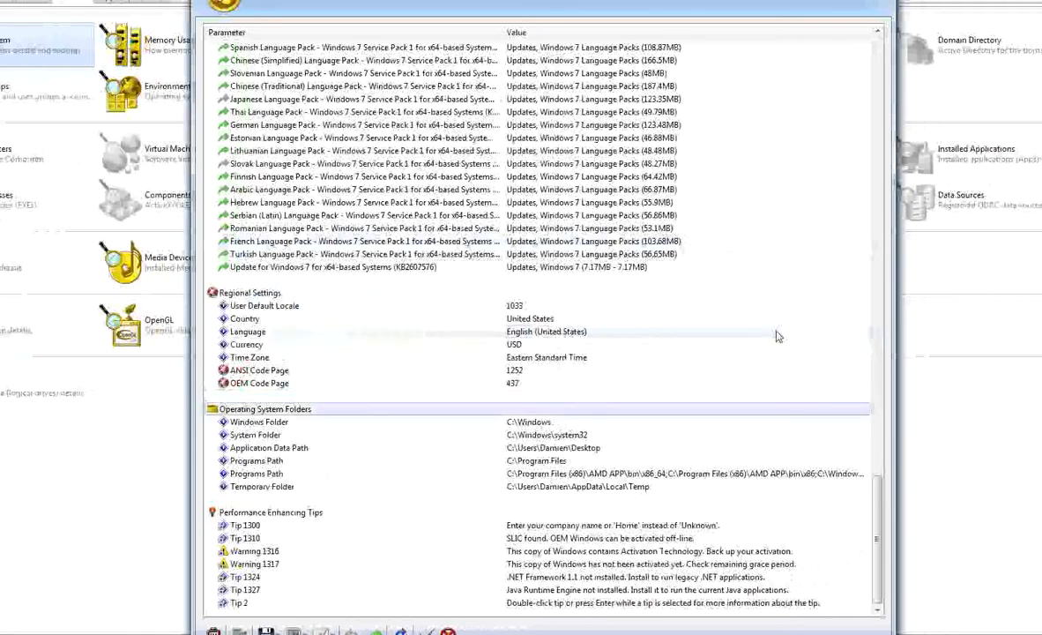
{"action": "key", "text": "Down"}
{"action": "key", "text": "Down"}
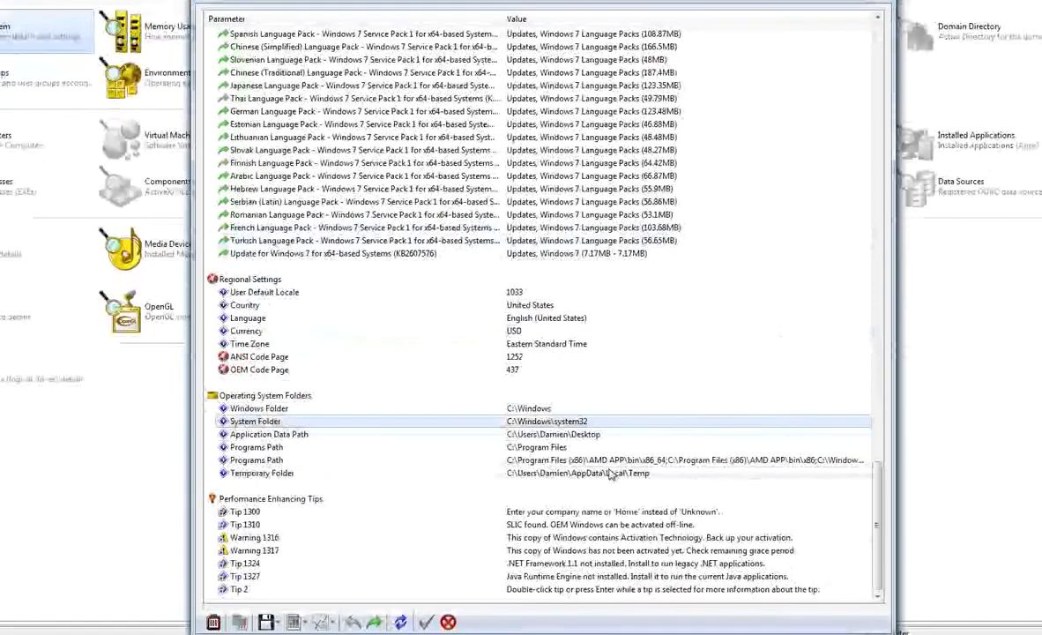
{"action": "left_click", "coordinate": [581, 399]}
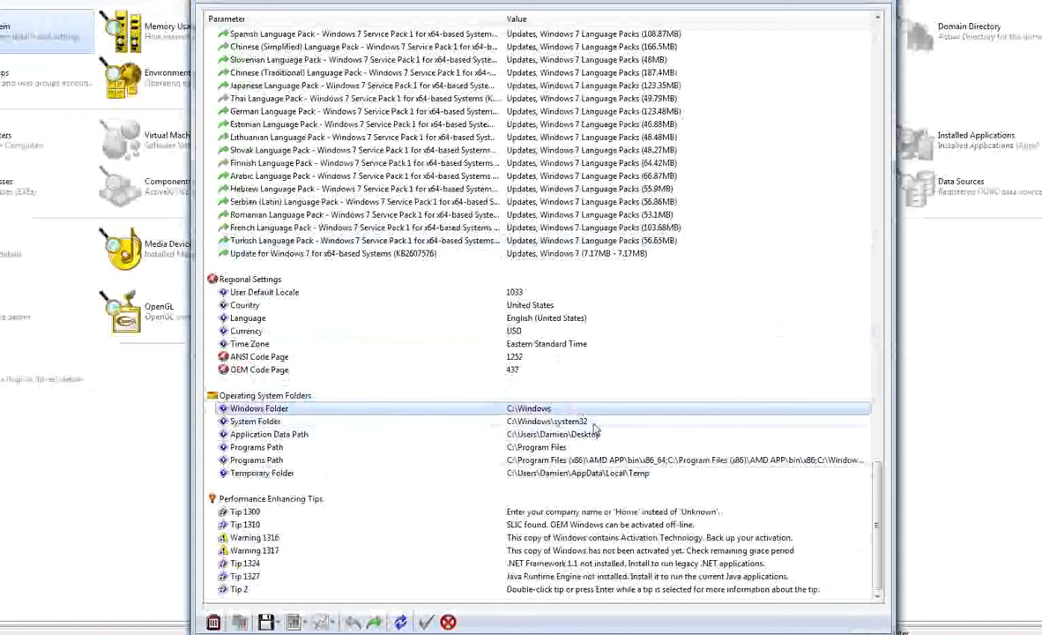
{"action": "left_click", "coordinate": [594, 424]}
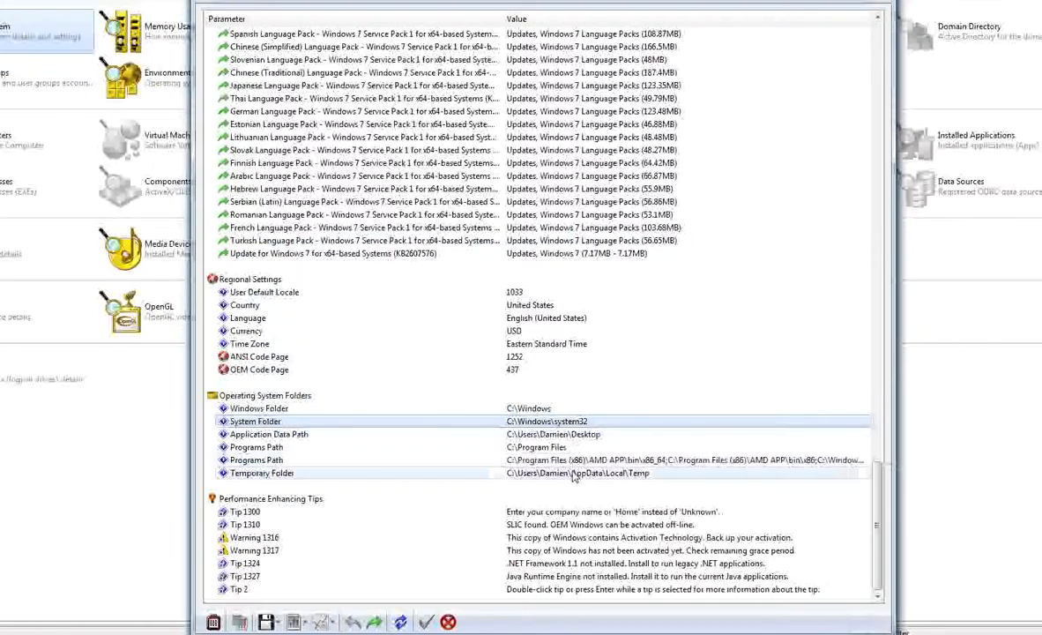
{"action": "left_click", "coordinate": [576, 474]}
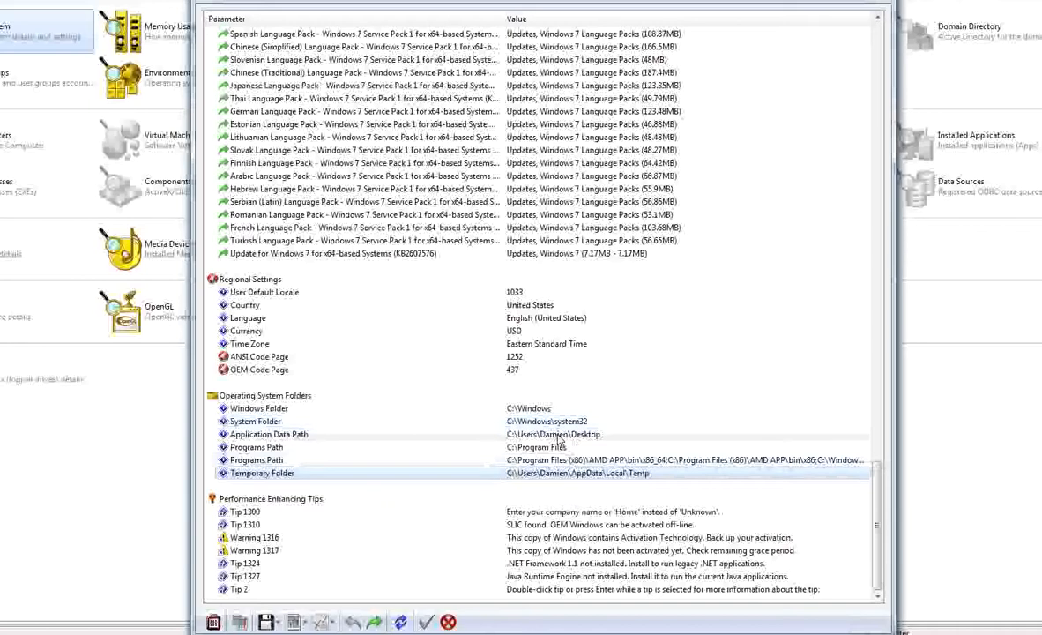
{"action": "left_click", "coordinate": [558, 438]}
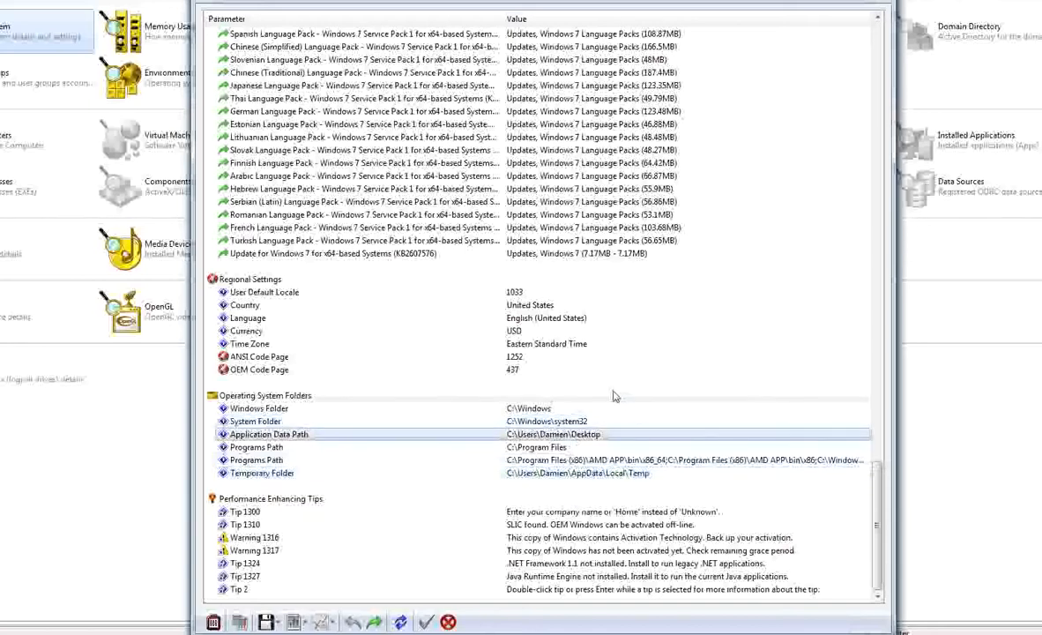
Review the performance enhancing tips and close the Operating System details
{"action": "key", "text": "Down"}
{"action": "key", "text": "Down"}
{"action": "key", "text": "Down"}
{"action": "key", "text": "Down"}
{"action": "key", "text": "Down"}
{"action": "key", "text": "Down"}
{"action": "key", "text": "Down"}
{"action": "key", "text": "Down"}
{"action": "key", "text": "Down"}
{"action": "key", "text": "Down"}
{"action": "key", "text": "Down"}
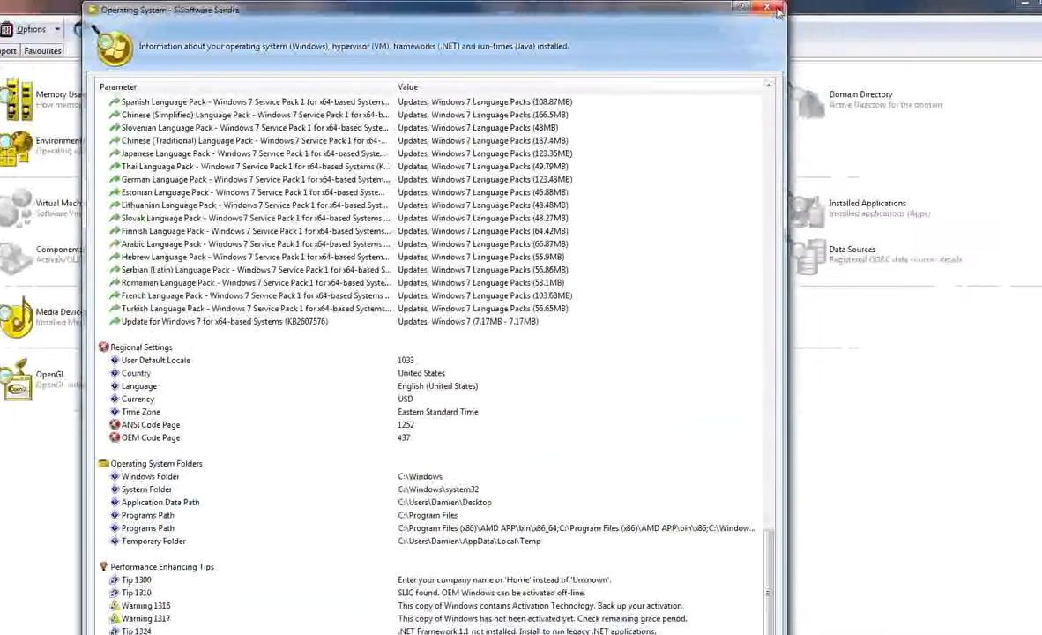
{"action": "key", "text": "Escape"}
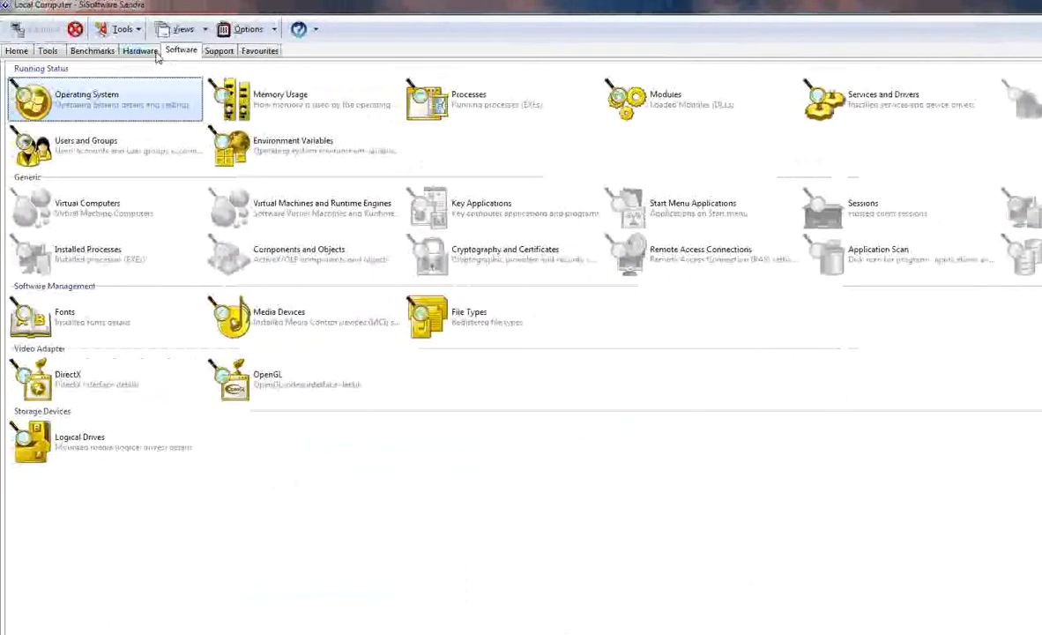
Glance over the hardware modules, open the Memory Usage software module and examine its physical memory and page file summary
{"action": "left_click", "coordinate": [141, 52]}
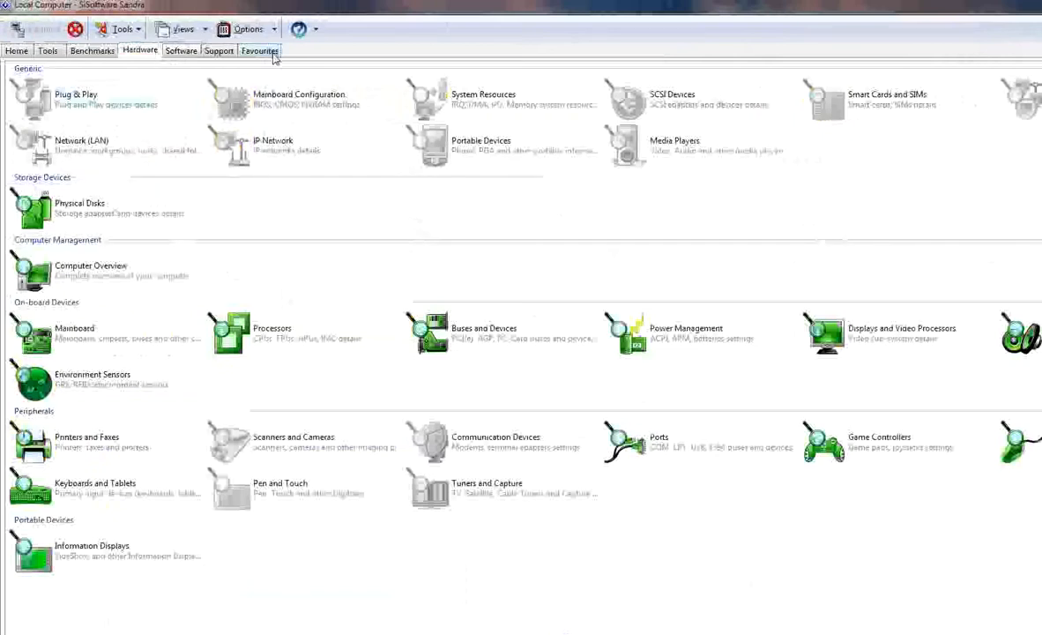
{"action": "left_click", "coordinate": [183, 53]}
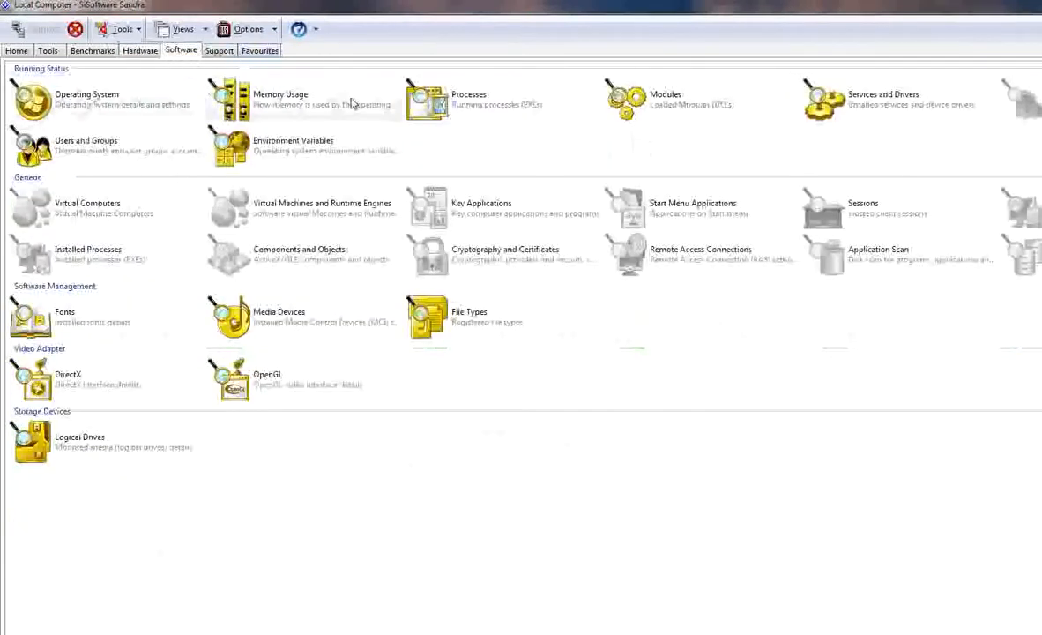
{"action": "double_click", "coordinate": [296, 103]}
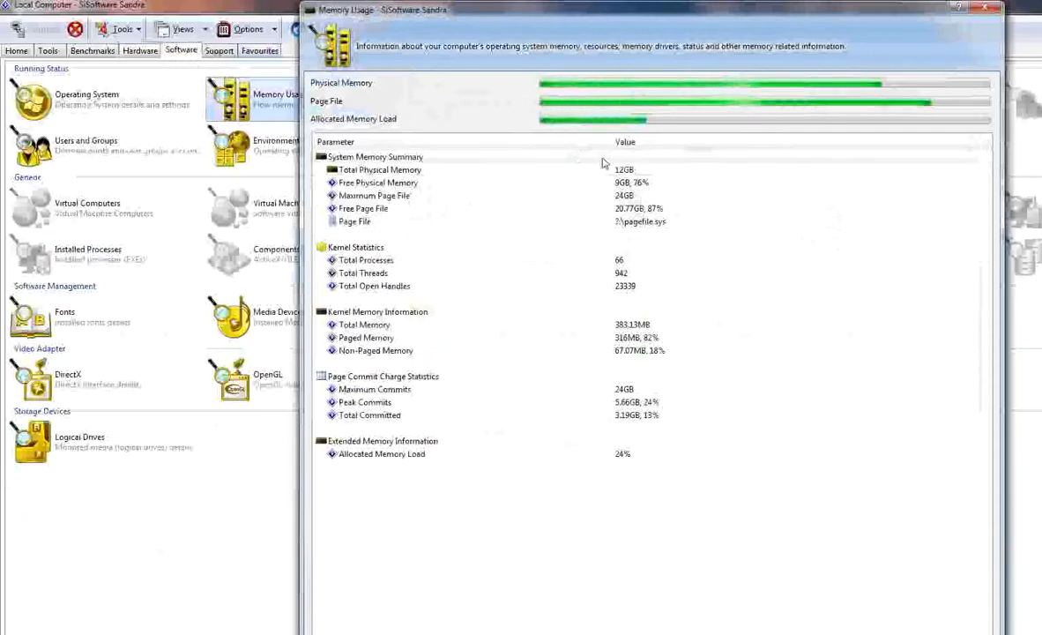
{"action": "left_click", "coordinate": [653, 170]}
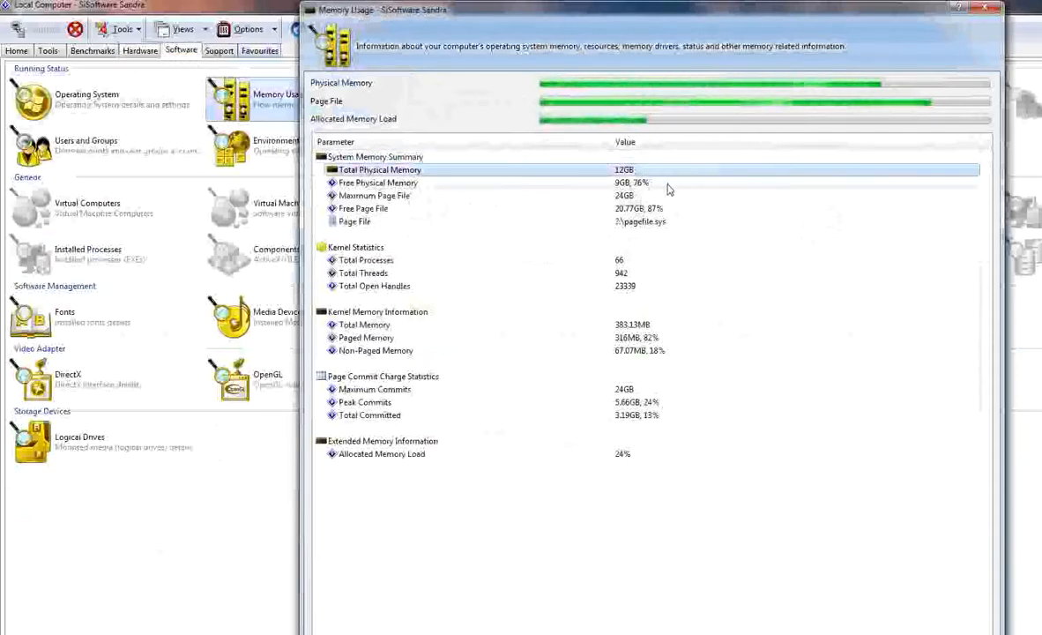
{"action": "left_click", "coordinate": [589, 184]}
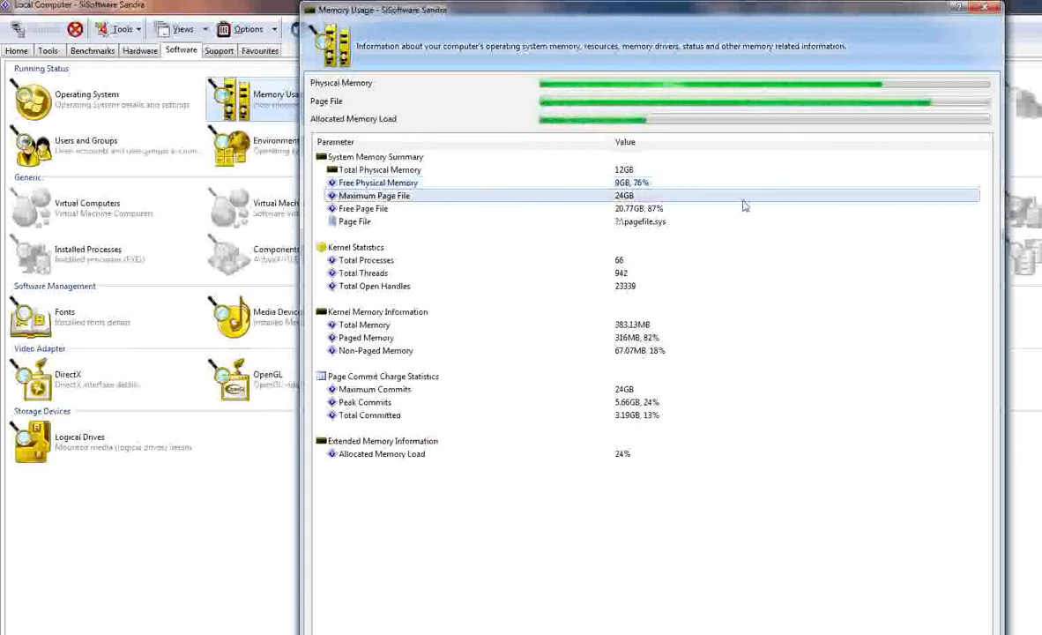
{"action": "left_click", "coordinate": [715, 222]}
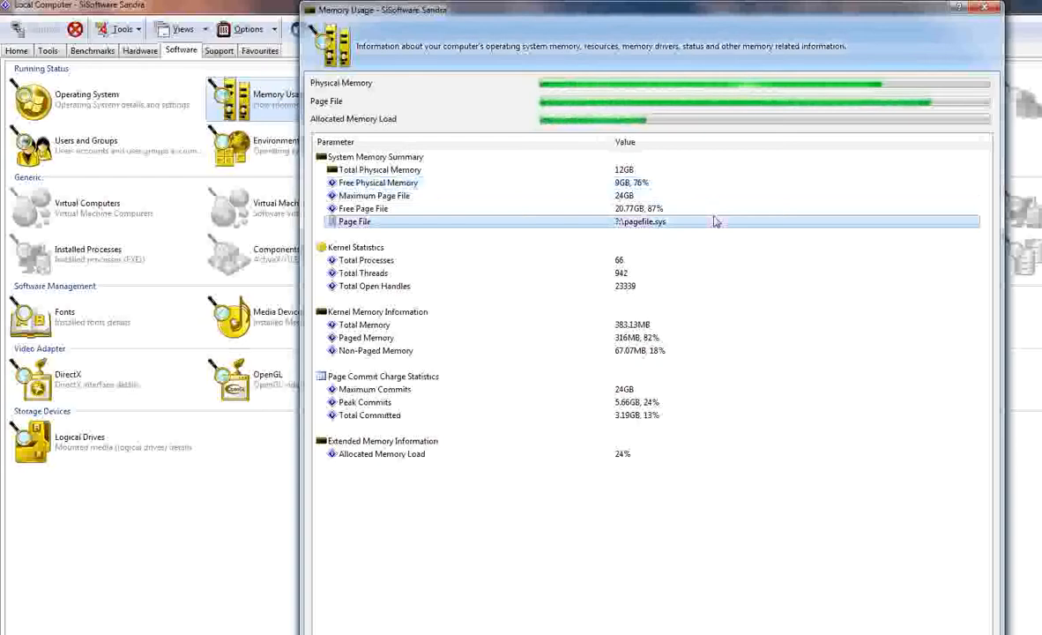
{"action": "left_click", "coordinate": [703, 234]}
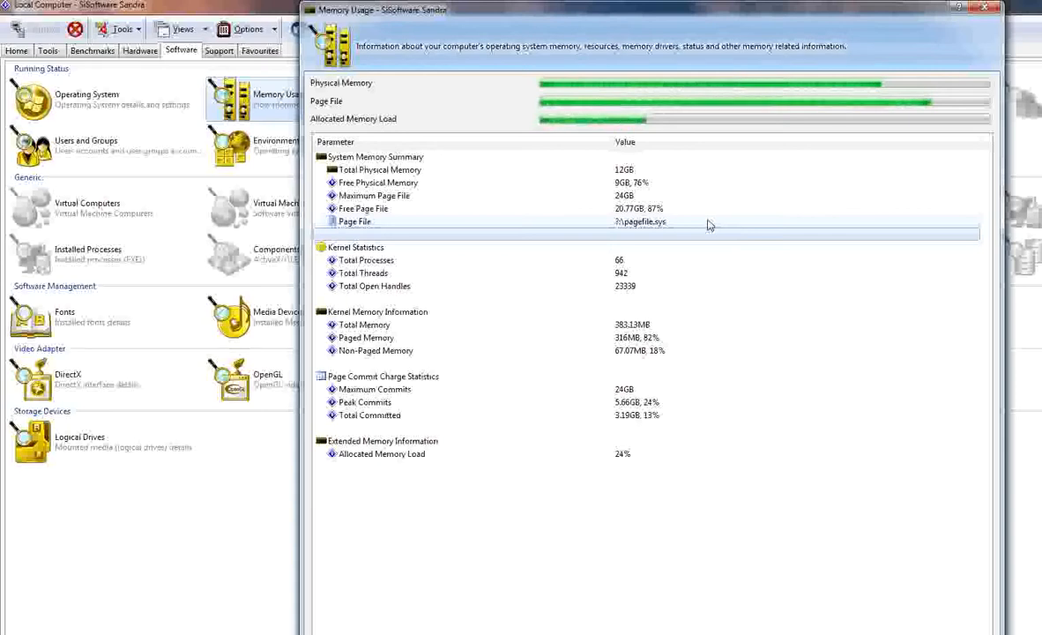
Examine the kernel statistics for processes, threads and open handles, and close the Memory Usage details
{"action": "left_click", "coordinate": [677, 263]}
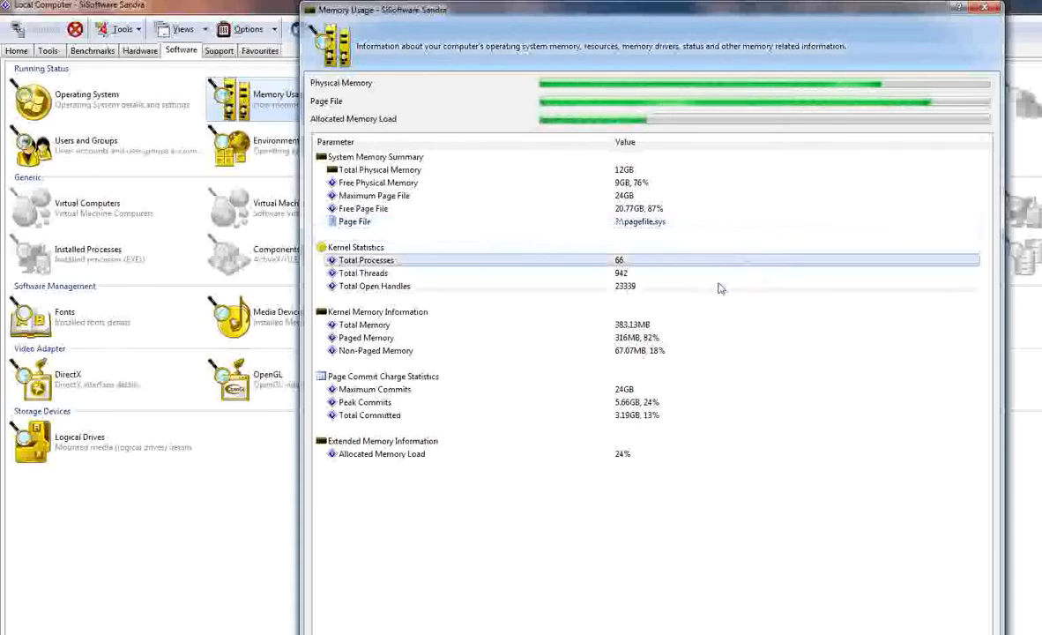
{"action": "left_click", "coordinate": [683, 275]}
{"action": "left_click", "coordinate": [679, 287]}
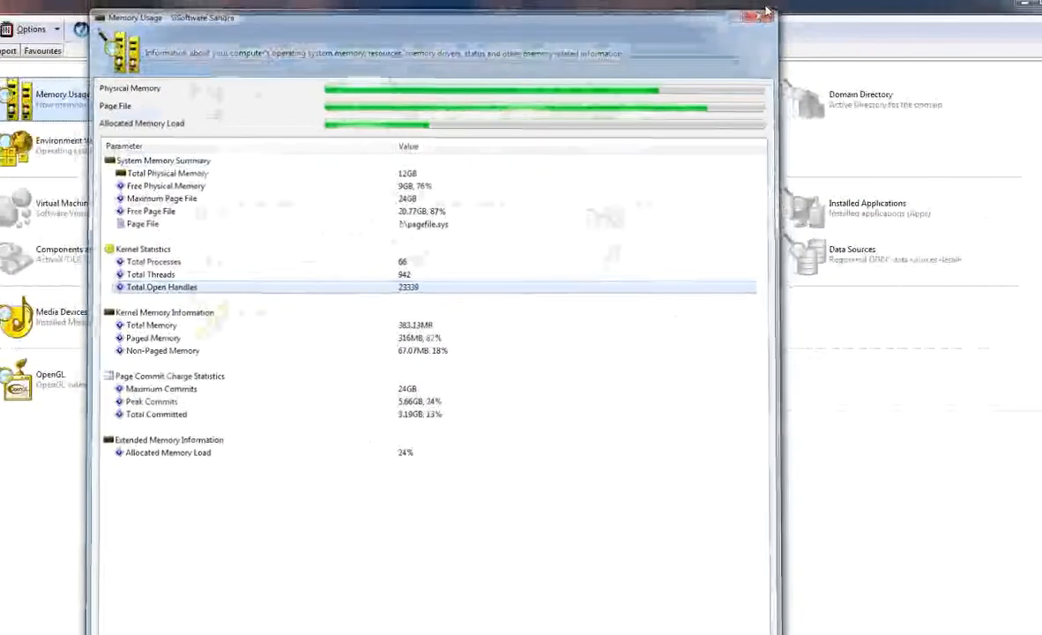
{"action": "left_click", "coordinate": [768, 10]}
Start a new report using the option to make choices and generate it, including only the Computer Overview hardware module
{"action": "left_click", "coordinate": [92, 31]}
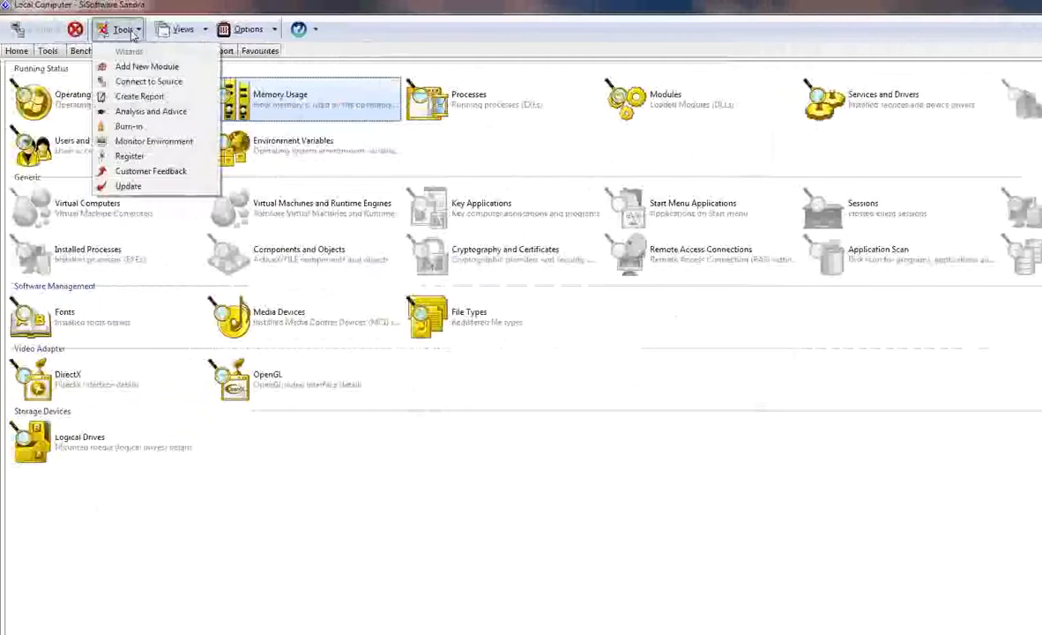
{"action": "left_click", "coordinate": [134, 96]}
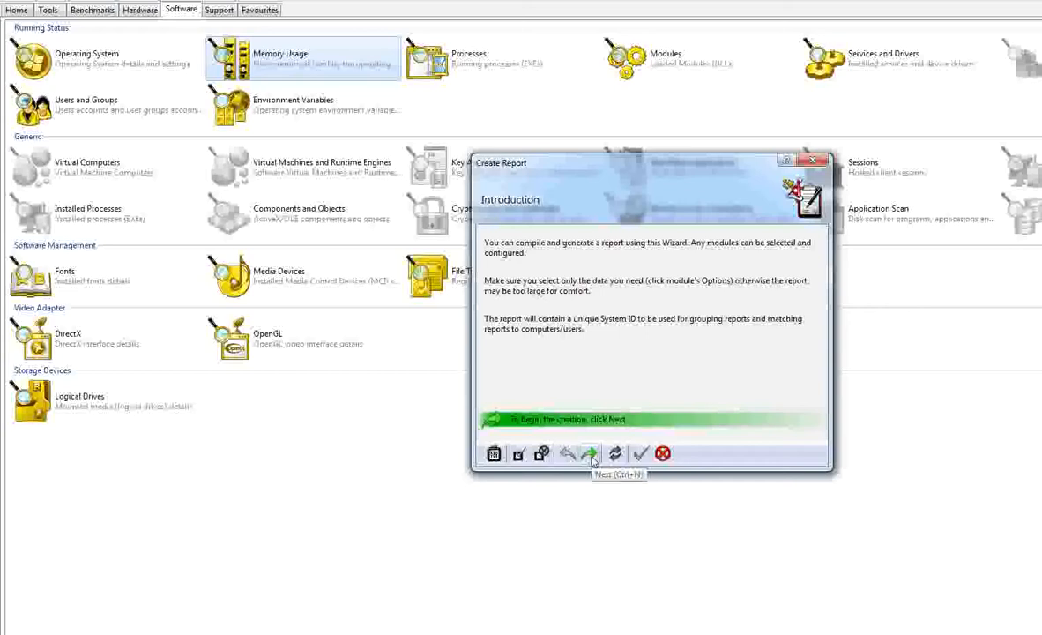
{"action": "left_click", "coordinate": [590, 454]}
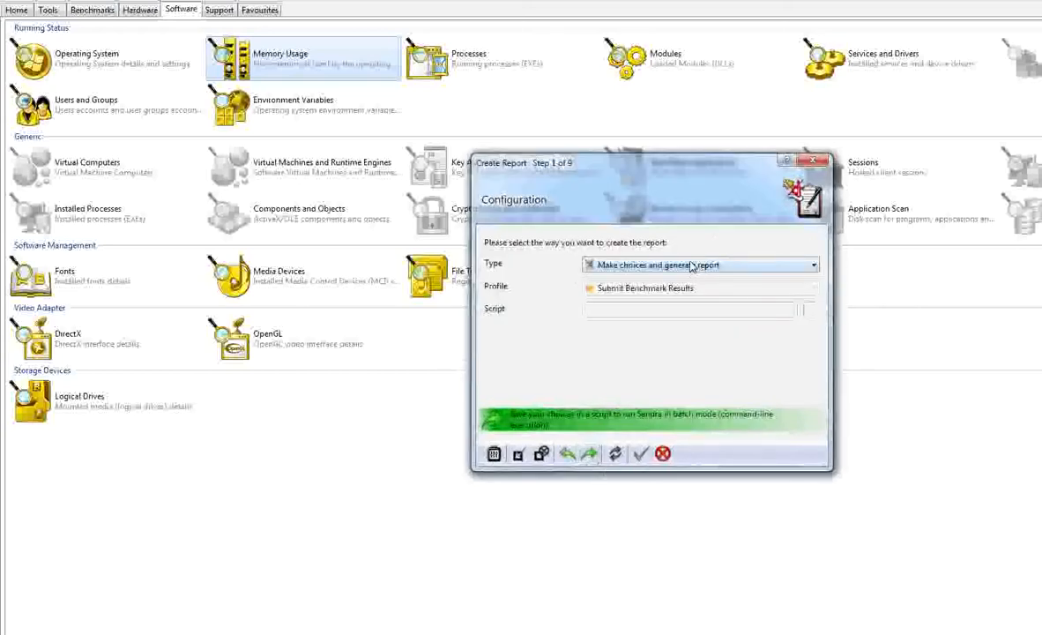
{"action": "left_click", "coordinate": [590, 454]}
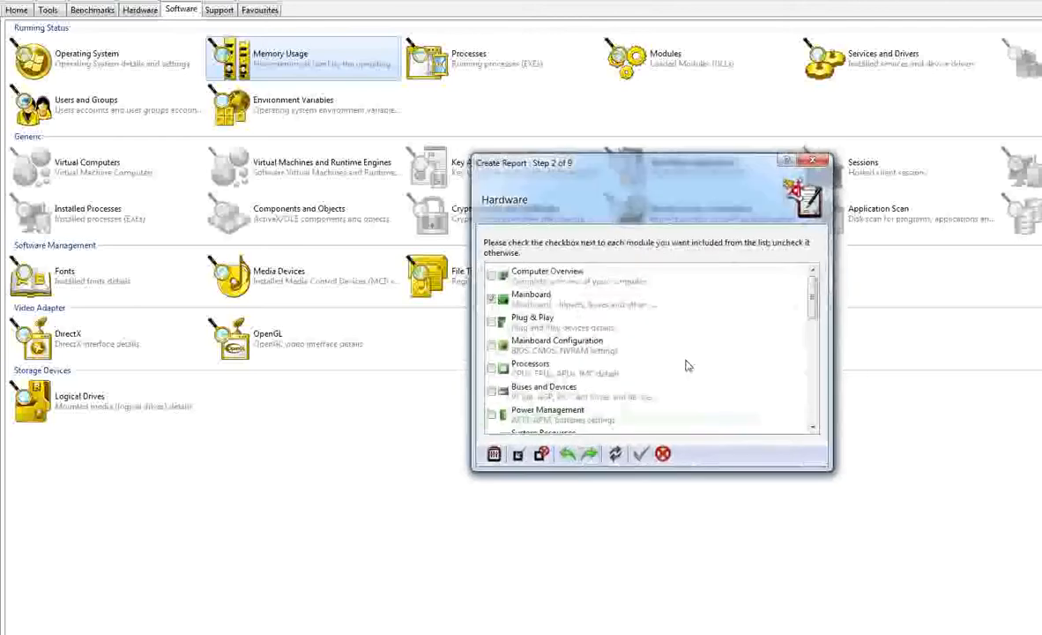
{"action": "left_click", "coordinate": [490, 276]}
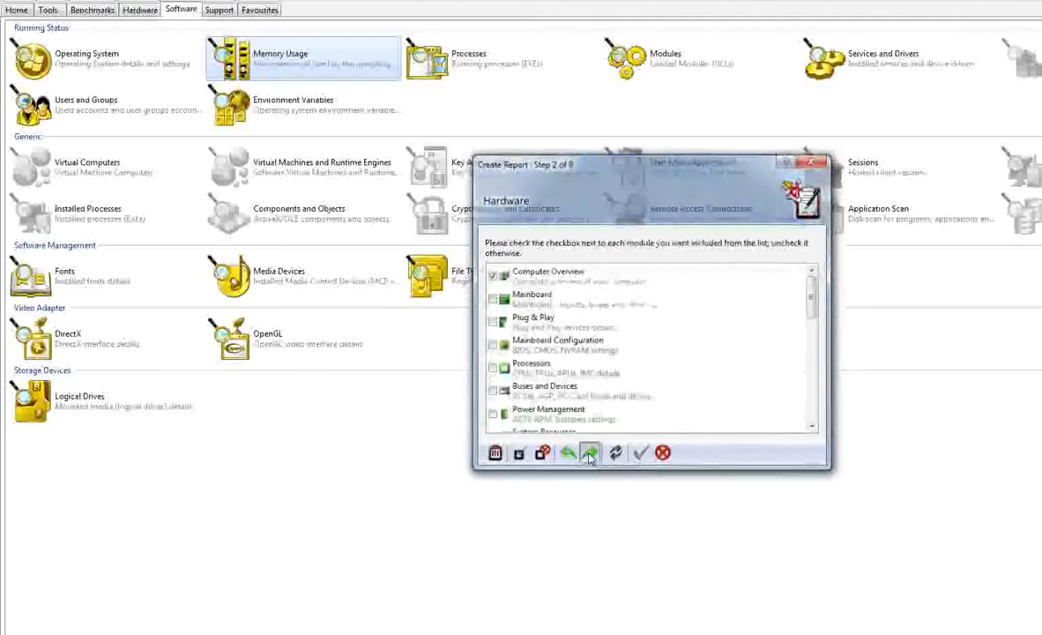
{"action": "left_click", "coordinate": [590, 454]}
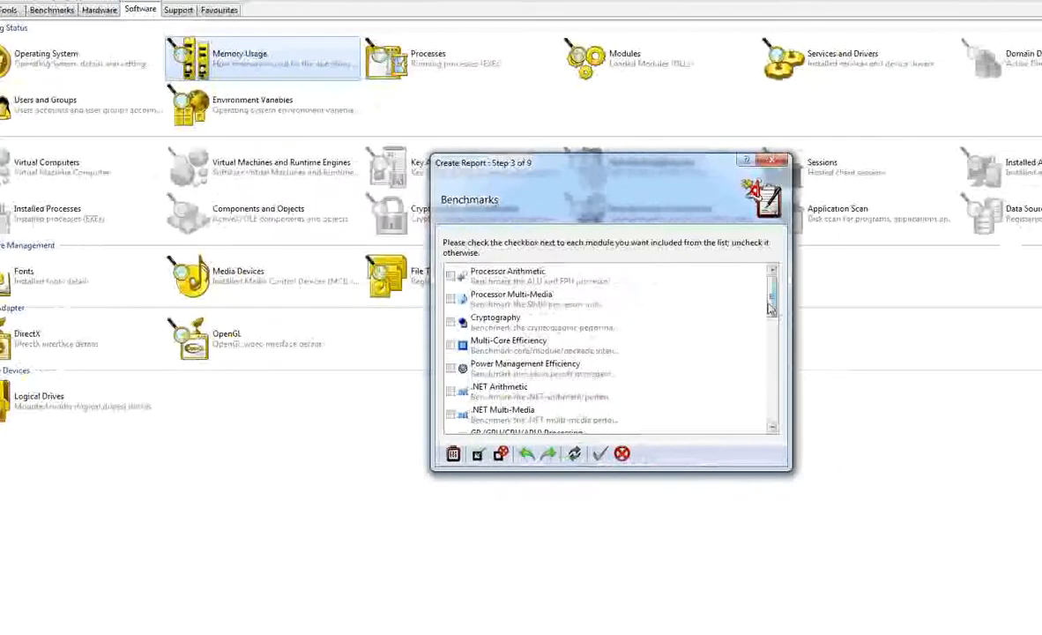
Include the GP (GPU/CPU/APU) Cryptography benchmark in the report and exclude the Memory Bandwidth benchmark
{"action": "left_click_drag", "start_coordinate": [774, 306], "coordinate": [767, 344]}
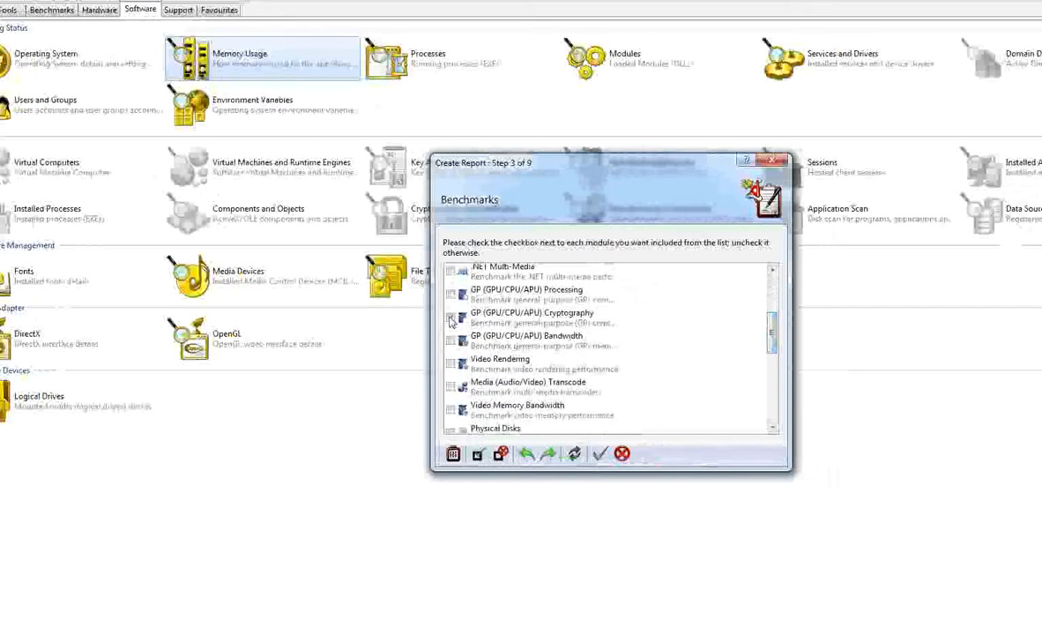
{"action": "left_click_drag", "start_coordinate": [776, 329], "coordinate": [760, 397]}
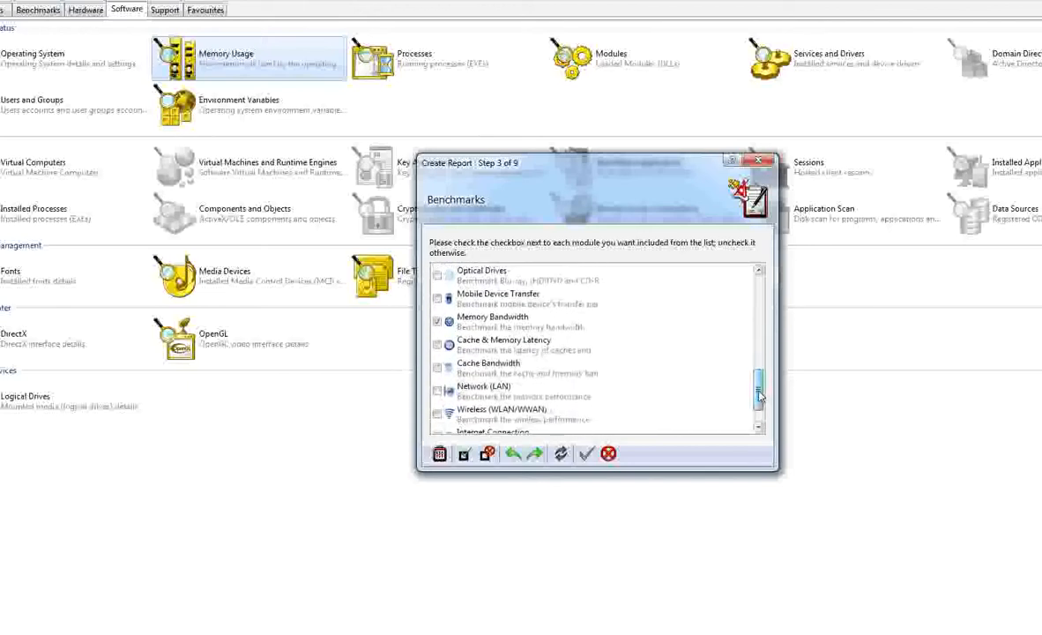
{"action": "left_click", "coordinate": [437, 322]}
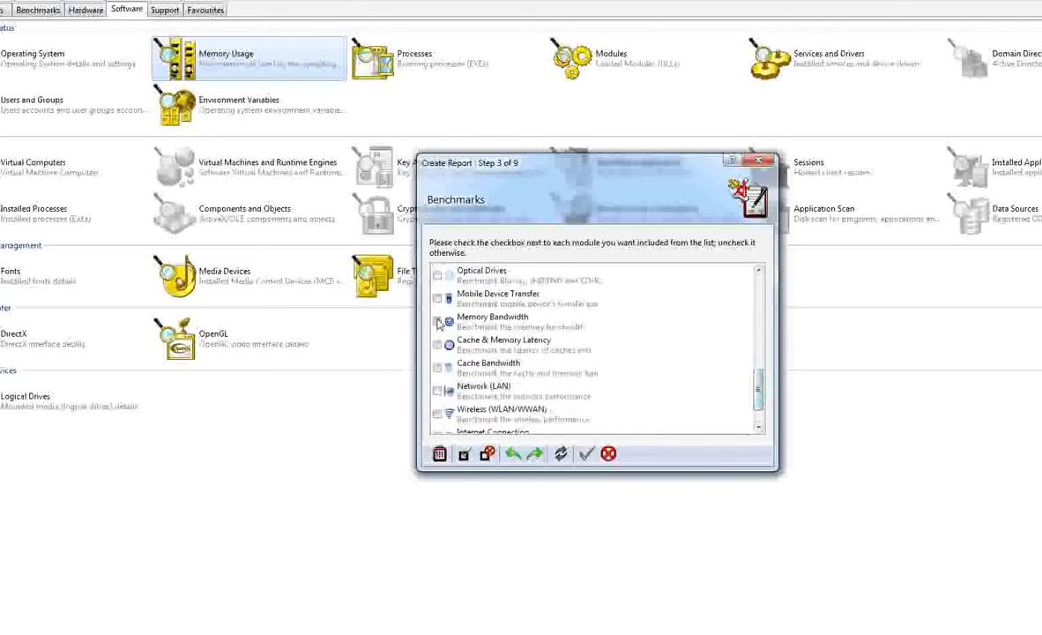
{"action": "left_click", "coordinate": [535, 453]}
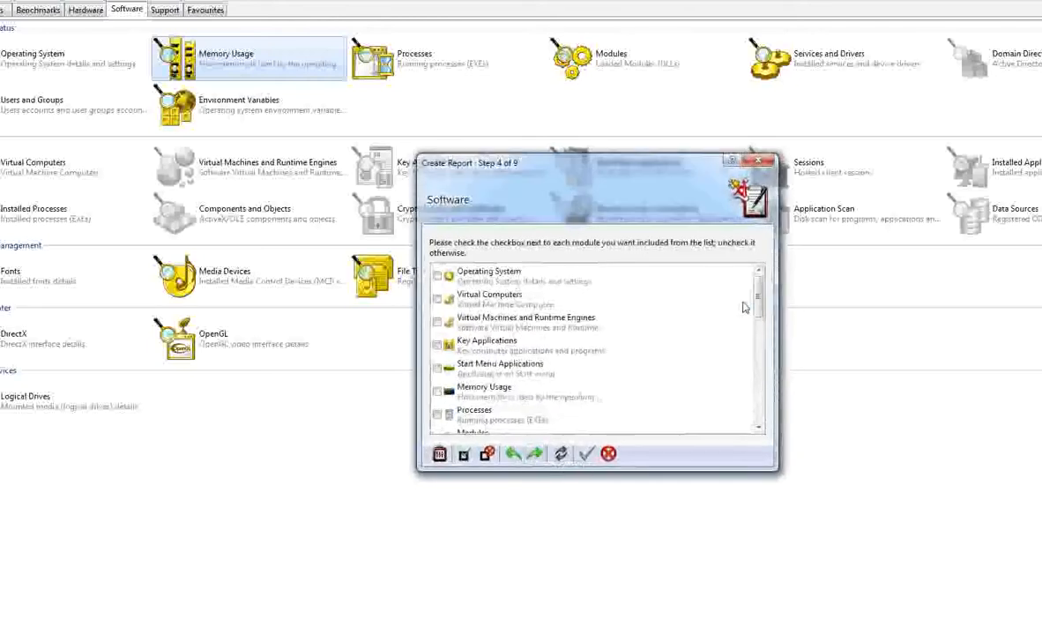
Check the available software and support modules and continue to the report comments without including any of them
{"action": "left_click_drag", "start_coordinate": [758, 300], "coordinate": [743, 403]}
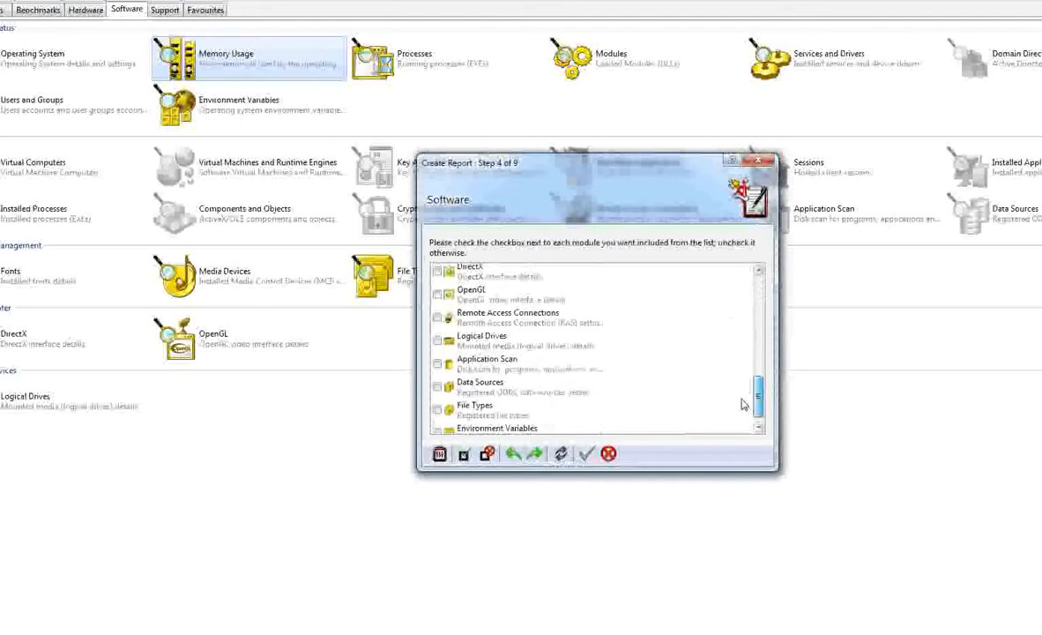
{"action": "left_click", "coordinate": [535, 453]}
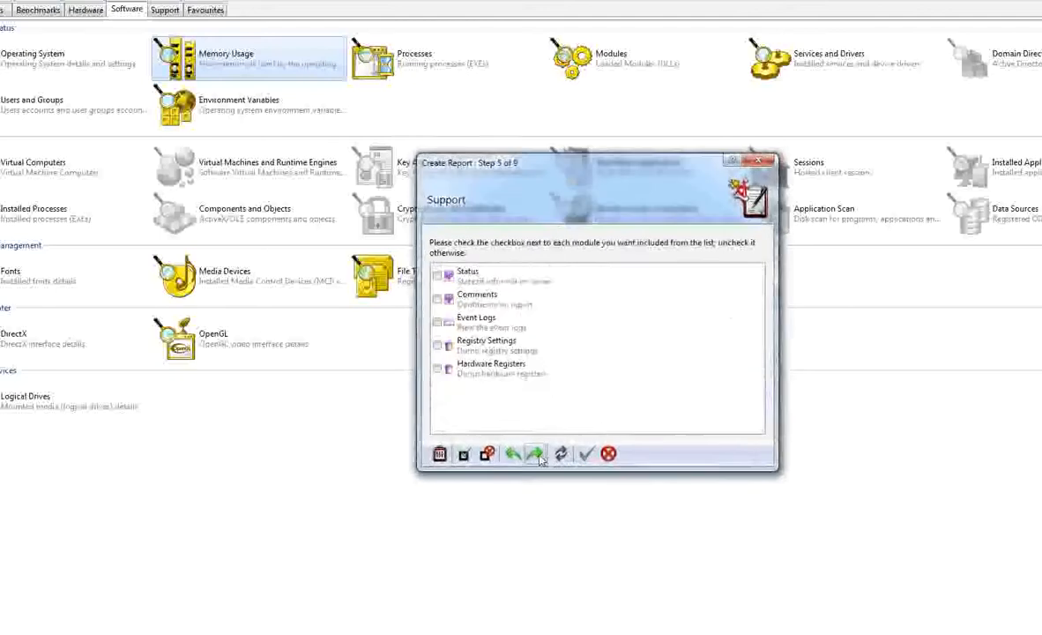
{"action": "left_click", "coordinate": [535, 453]}
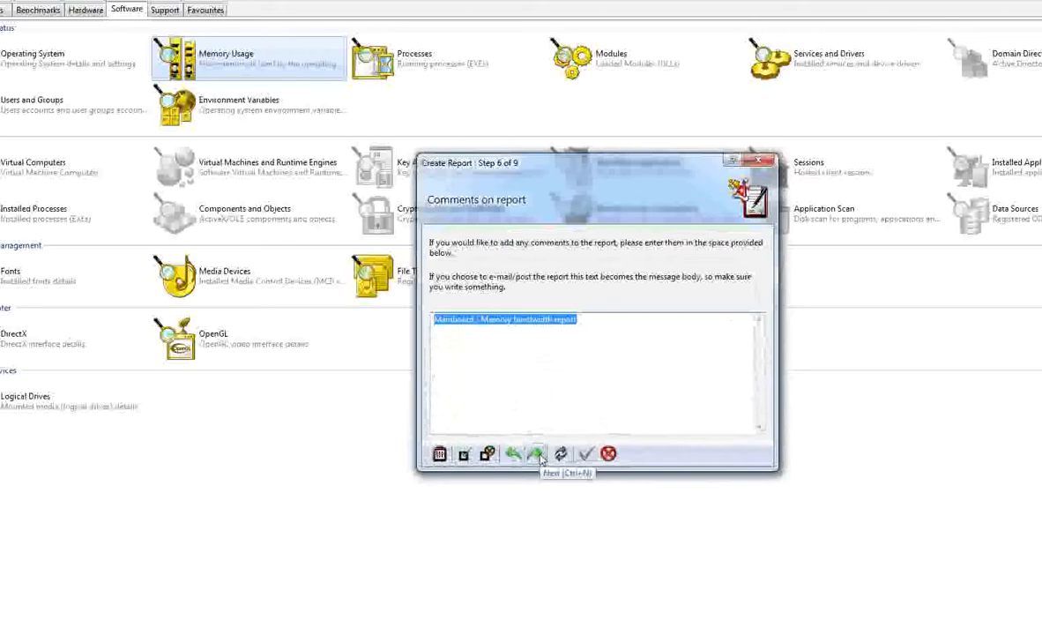
Replace the report comment with "Computer overview / GPU processing report."
{"action": "key", "text": "Delete"}
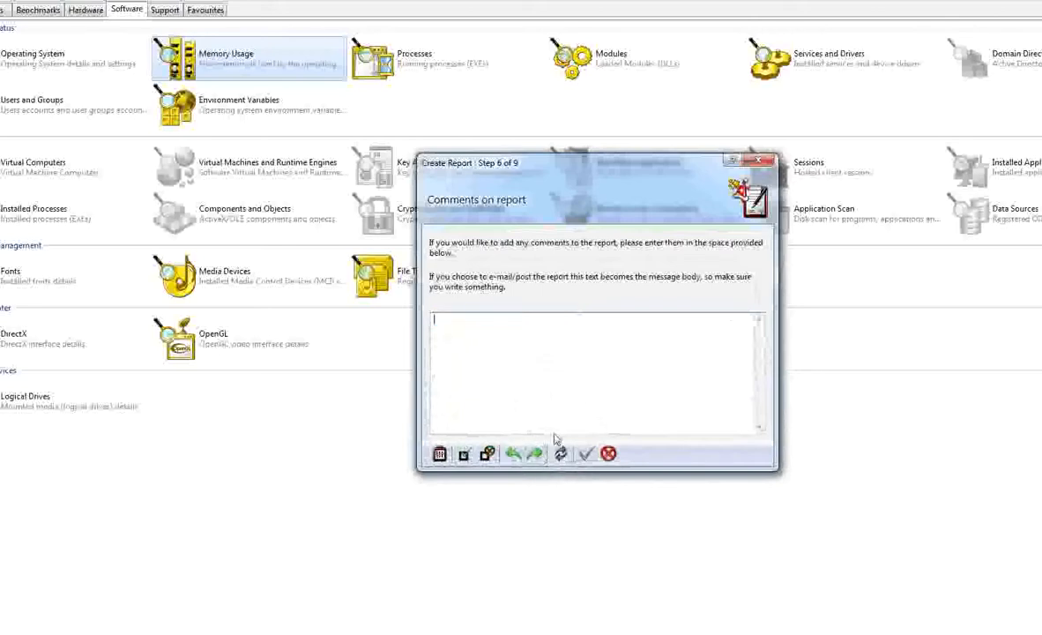
{"action": "type", "text": "Computer overview / GPU pro"}
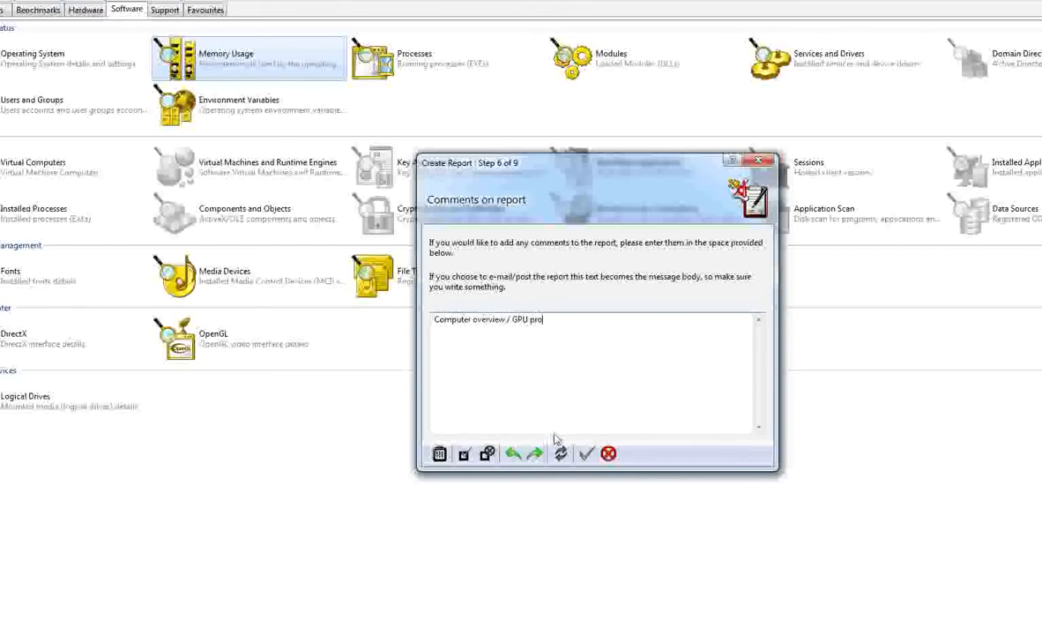
{"action": "type", "text": "cessing report."}
{"action": "left_click", "coordinate": [535, 453]}
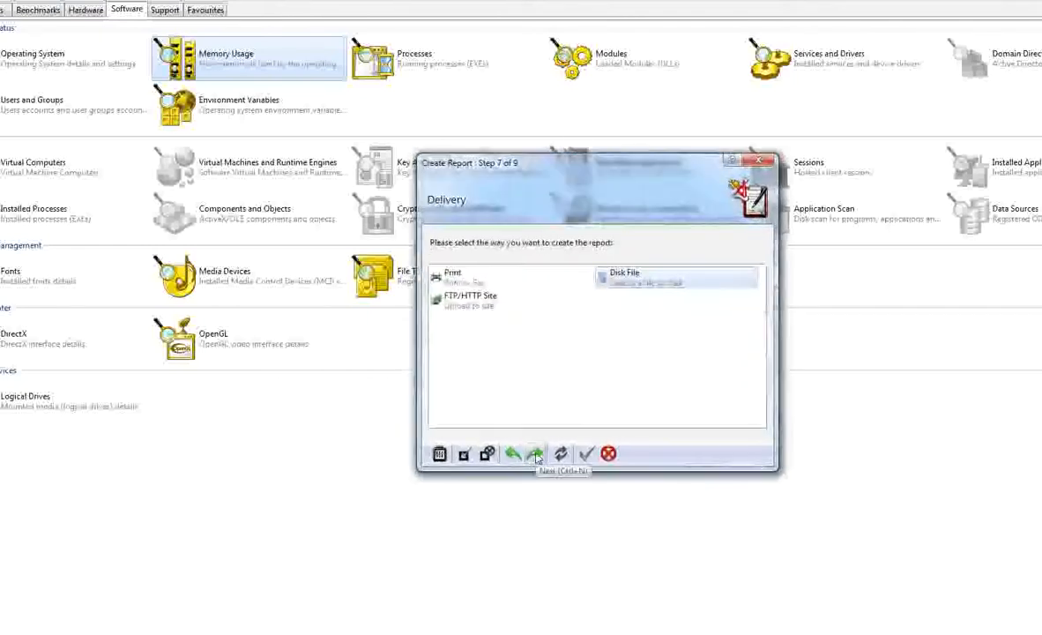
Deliver the report as a disk file in HTML format with Unicode encoding and without compression
{"action": "left_click", "coordinate": [535, 454]}
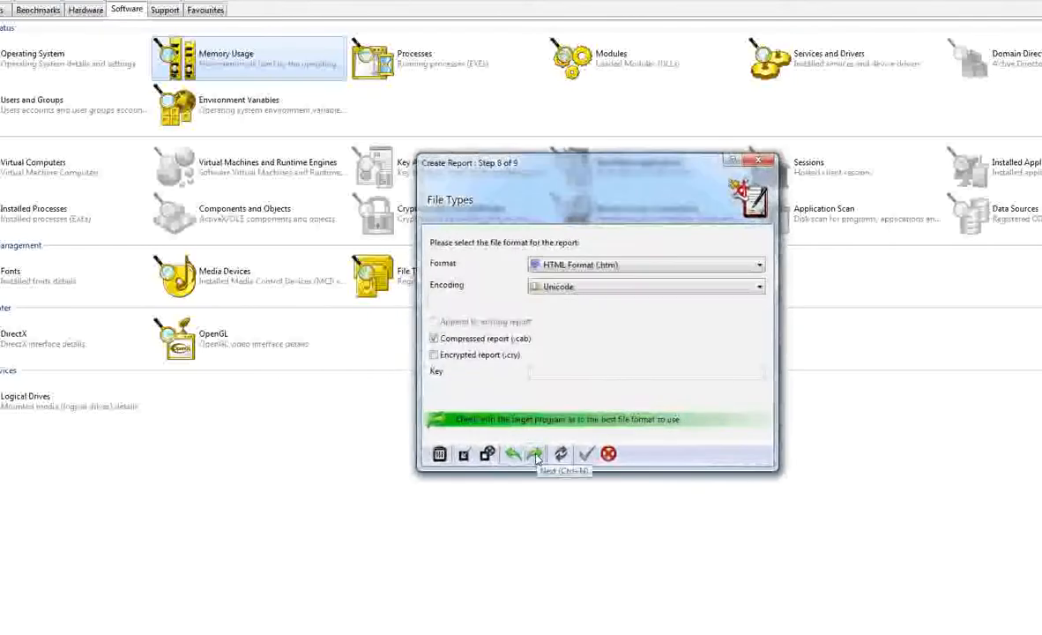
{"action": "left_click", "coordinate": [486, 344]}
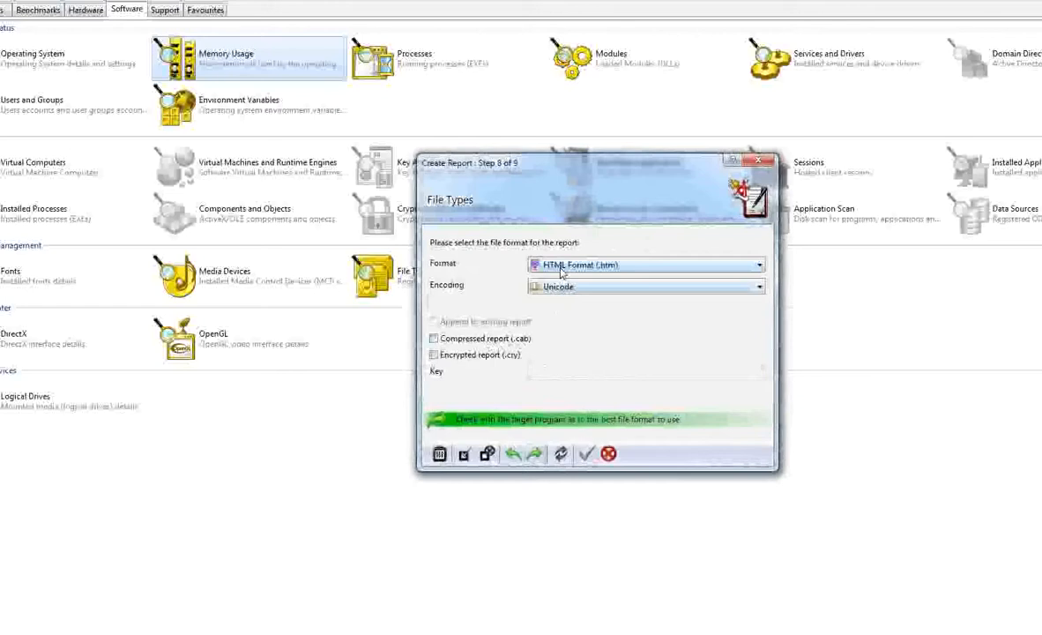
{"action": "left_click", "coordinate": [534, 454]}
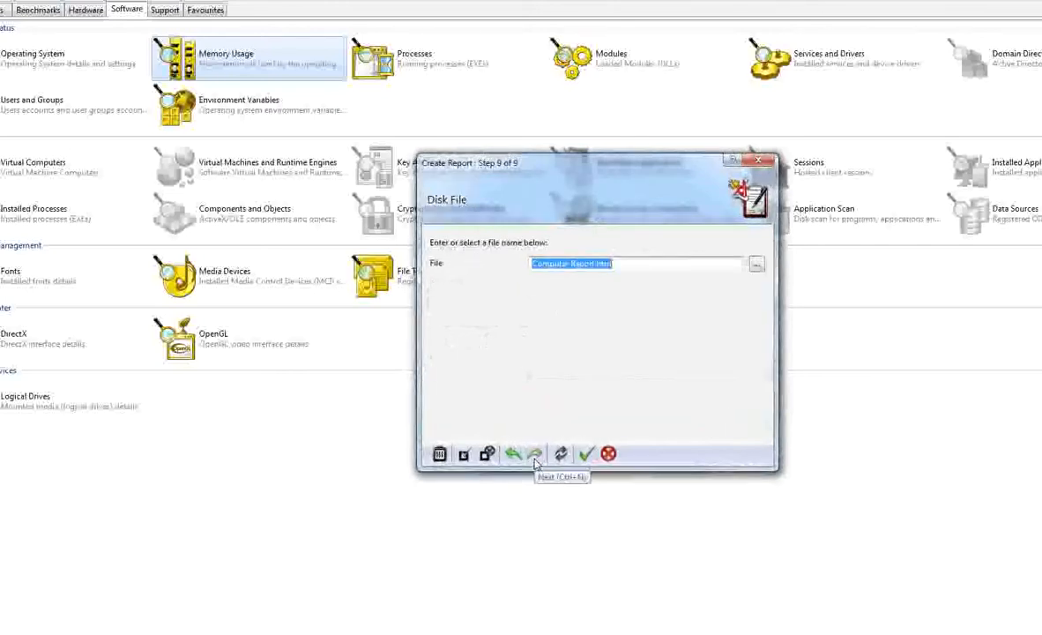
Set the report to save as Computer Report.htm in the Documents library and generate it
{"action": "left_click", "coordinate": [756, 263]}
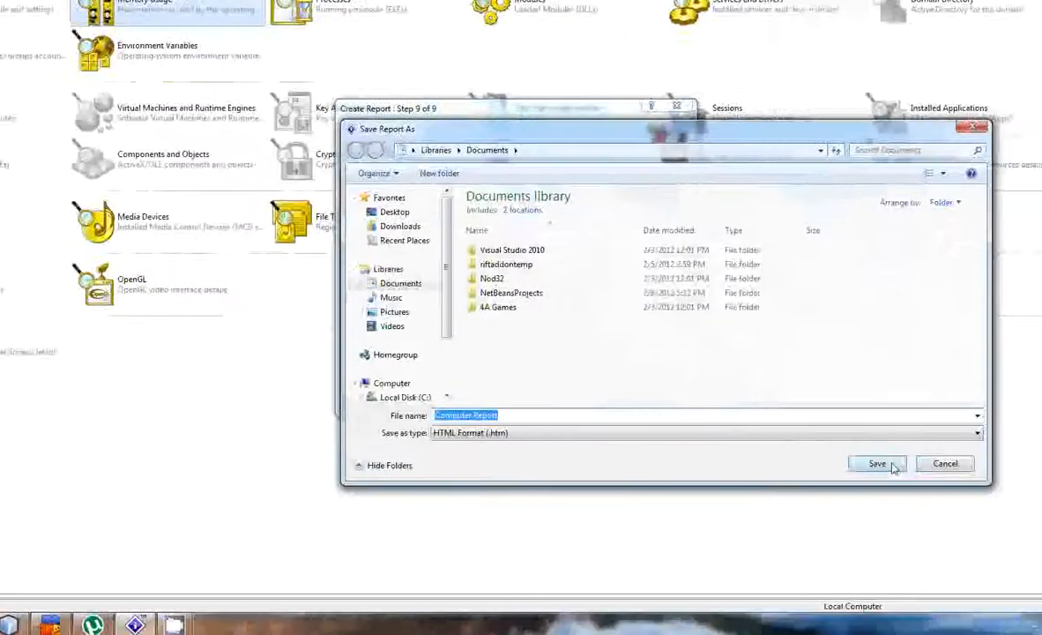
{"action": "left_click", "coordinate": [958, 518]}
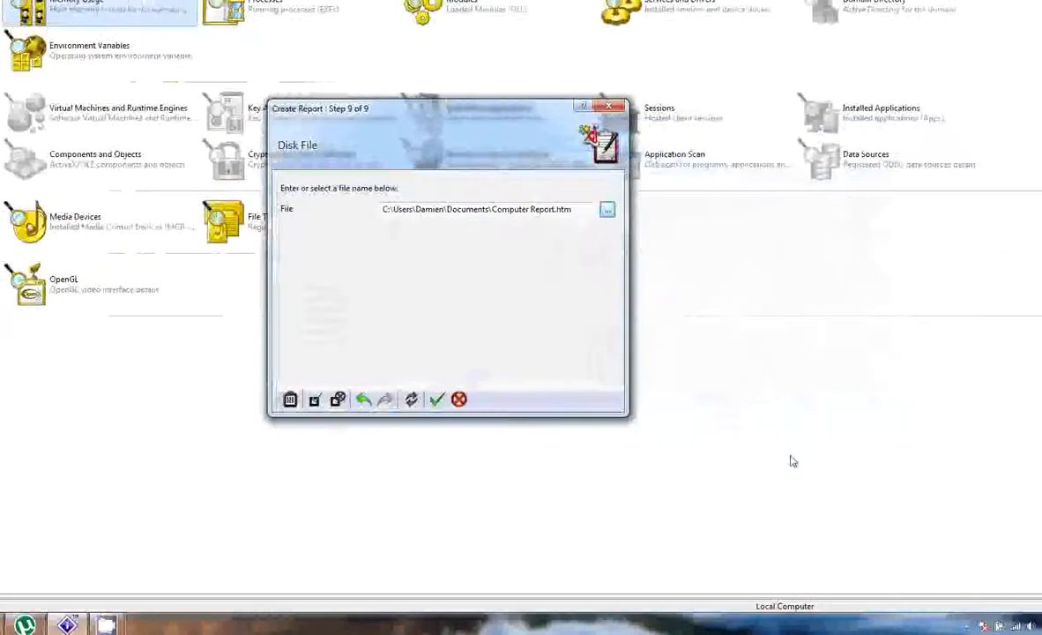
{"action": "left_click", "coordinate": [436, 400]}
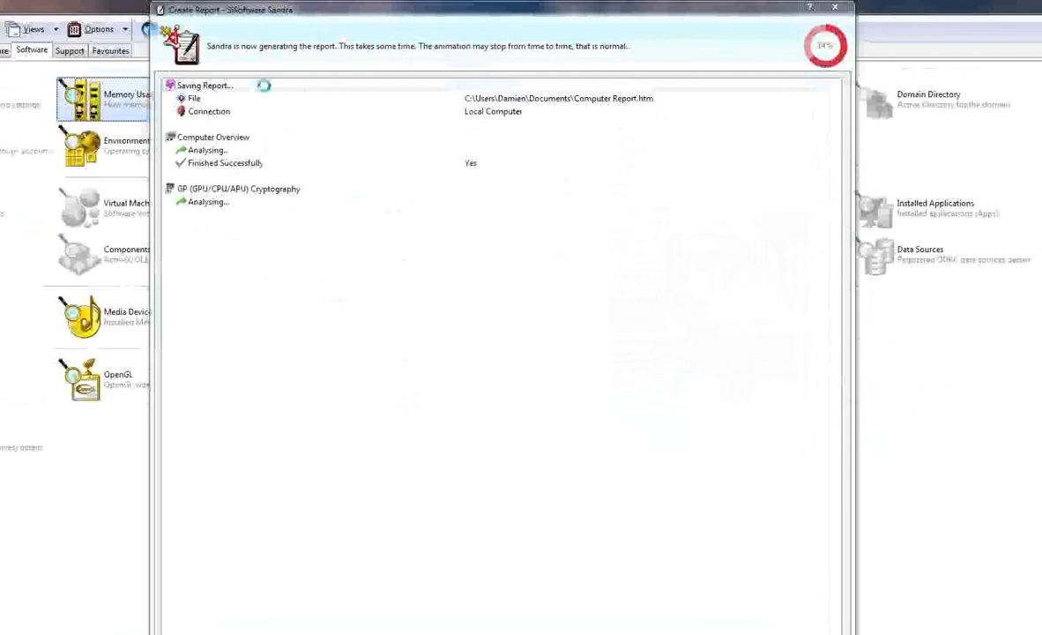
Switch to the Documents library in Windows Explorer, open Computer Report in Chrome and examine its Computer Overview section
{"action": "key", "text": "alt+Tab"}
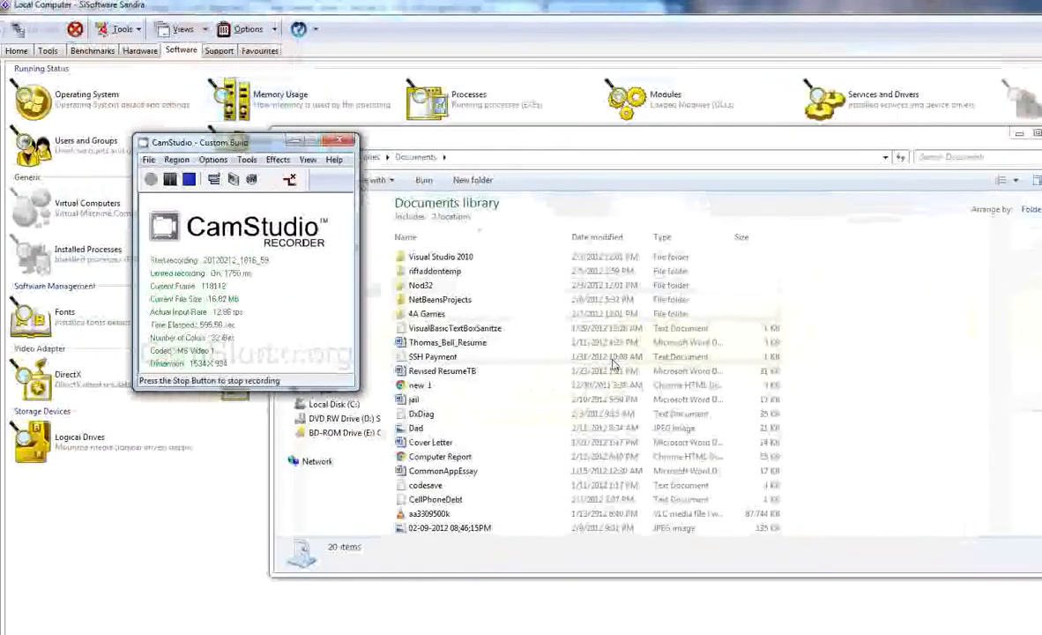
{"action": "left_click", "coordinate": [457, 459]}
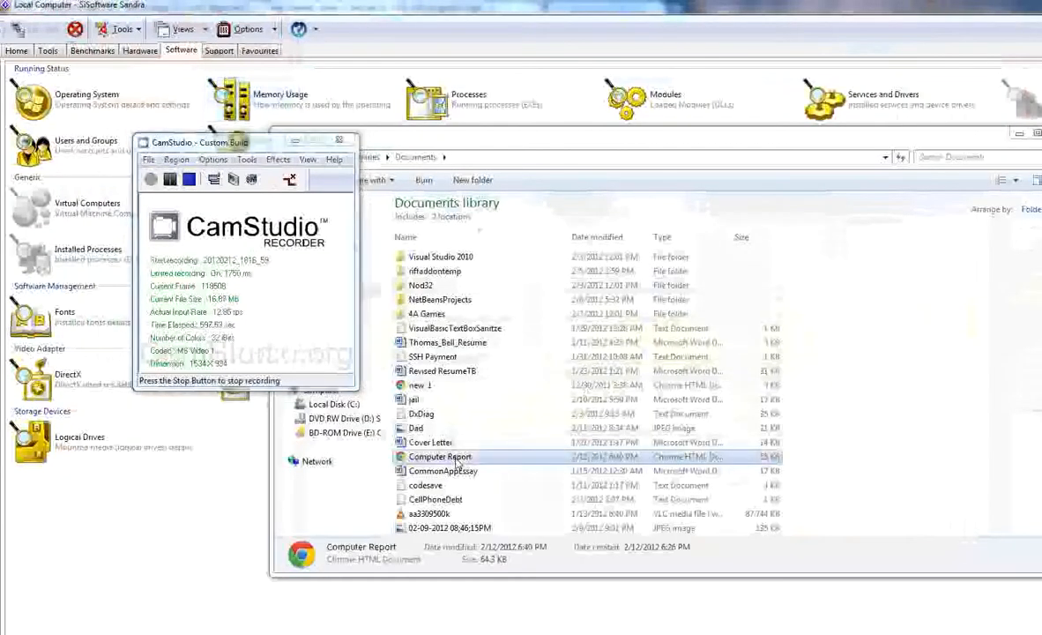
{"action": "double_click", "coordinate": [458, 465]}
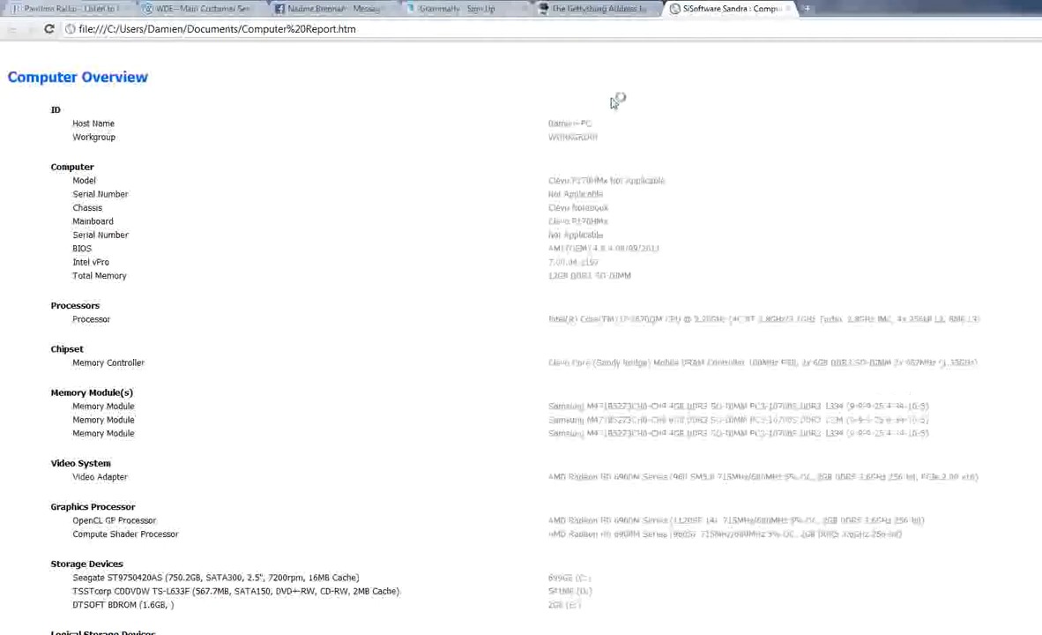
{"action": "scroll", "coordinate": [615, 103], "scroll_direction": "down", "scroll_amount": 1}
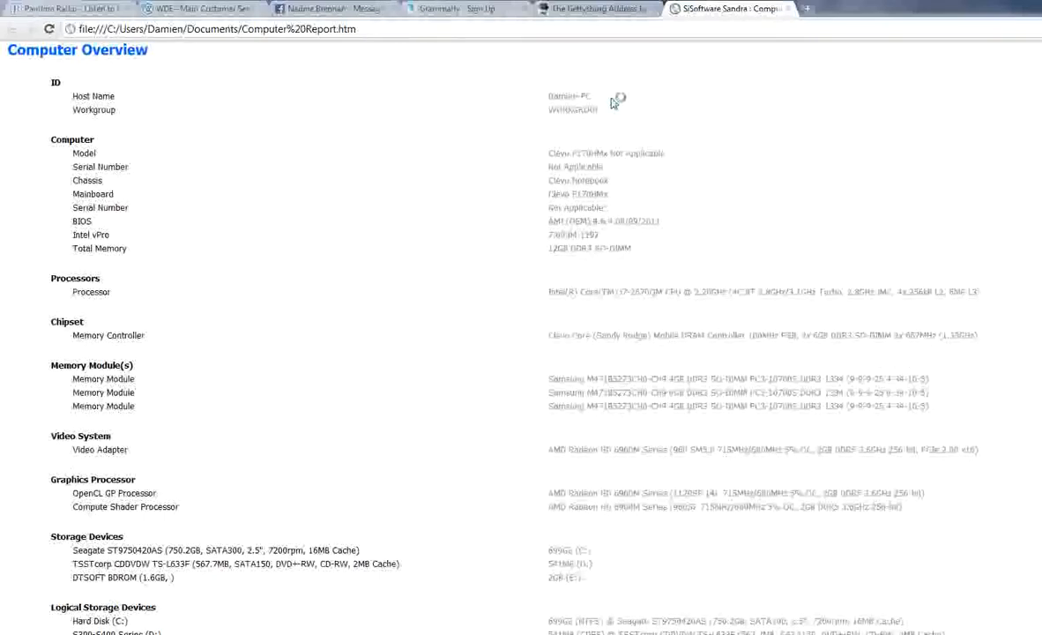
{"action": "scroll", "coordinate": [614, 103], "scroll_direction": "up", "scroll_amount": 1}
{"action": "scroll", "coordinate": [615, 103], "scroll_direction": "down", "scroll_amount": 2}
{"action": "scroll", "coordinate": [614, 103], "scroll_direction": "down", "scroll_amount": 20}
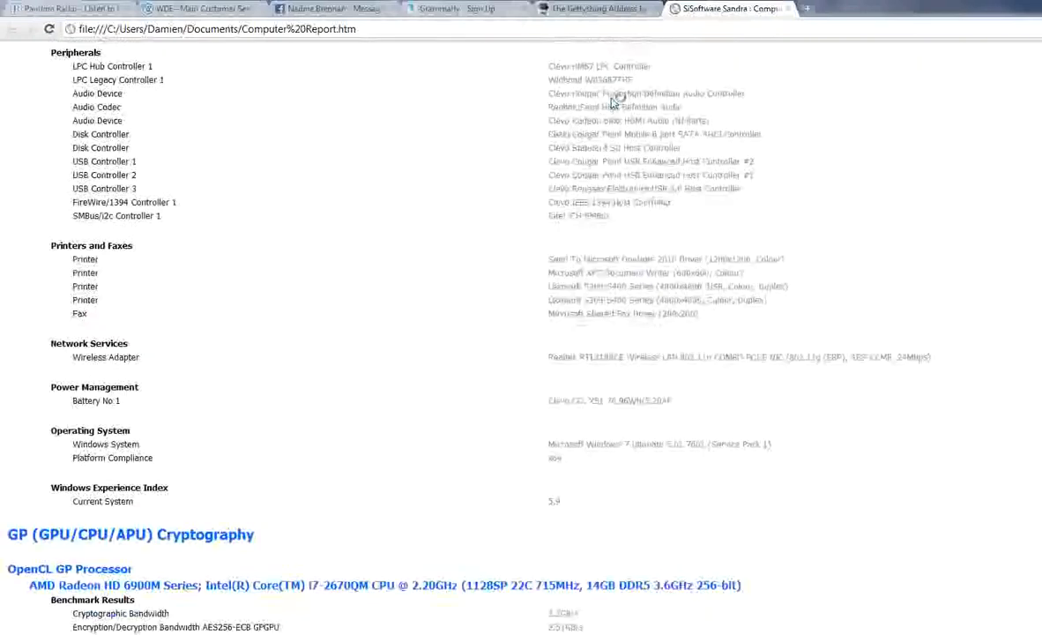
Examine the GP (GPU/CPU/APU) Cryptography section of the report, including the benchmark results, performance comparisons and graphics processor details
{"action": "scroll", "coordinate": [615, 103], "scroll_direction": "down", "scroll_amount": 7}
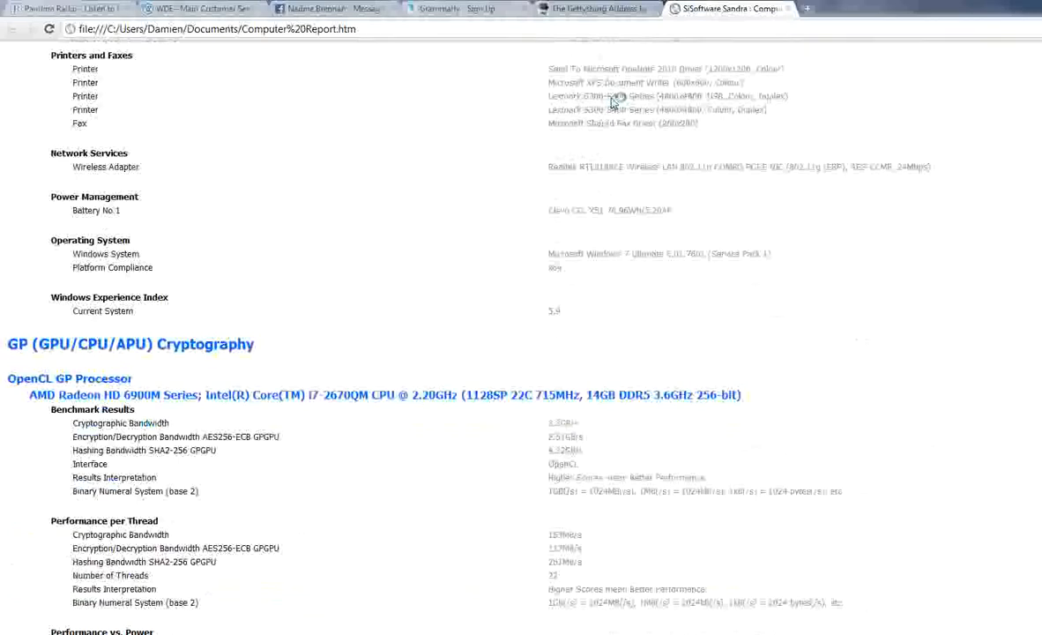
{"action": "scroll", "coordinate": [615, 102], "scroll_direction": "down", "scroll_amount": 3}
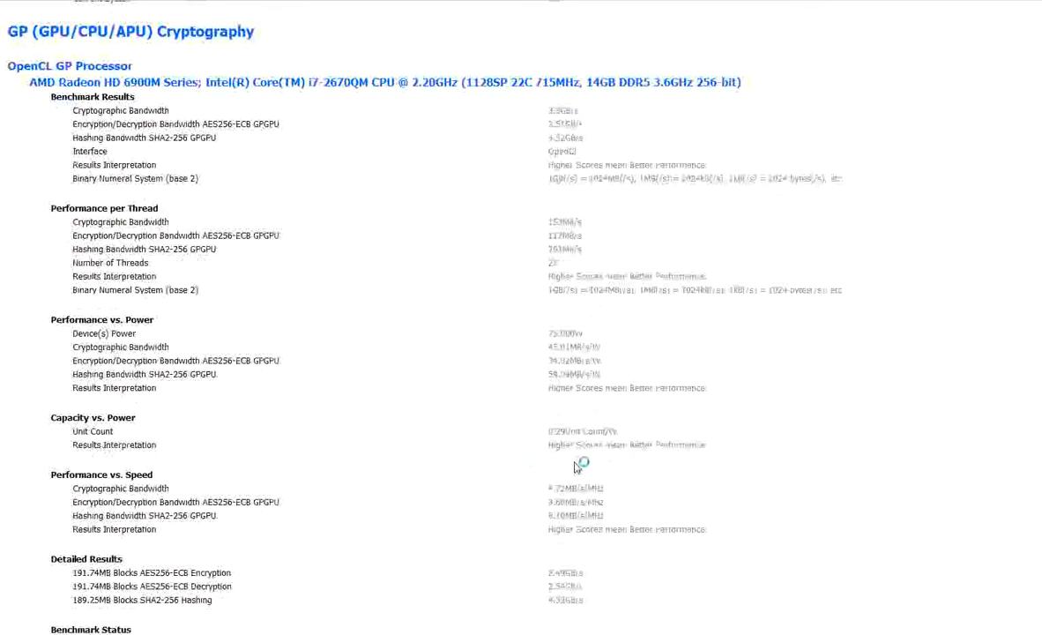
{"action": "scroll", "coordinate": [577, 465], "scroll_direction": "down", "scroll_amount": 1}
{"action": "scroll", "coordinate": [578, 466], "scroll_direction": "down", "scroll_amount": 10}
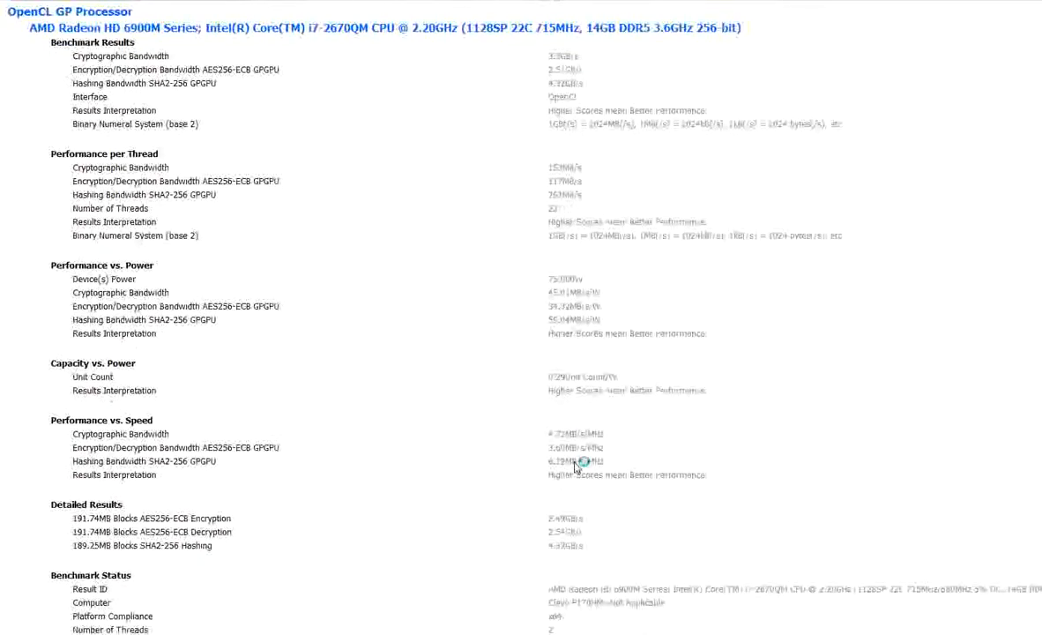
{"action": "scroll", "coordinate": [577, 466], "scroll_direction": "down", "scroll_amount": 1}
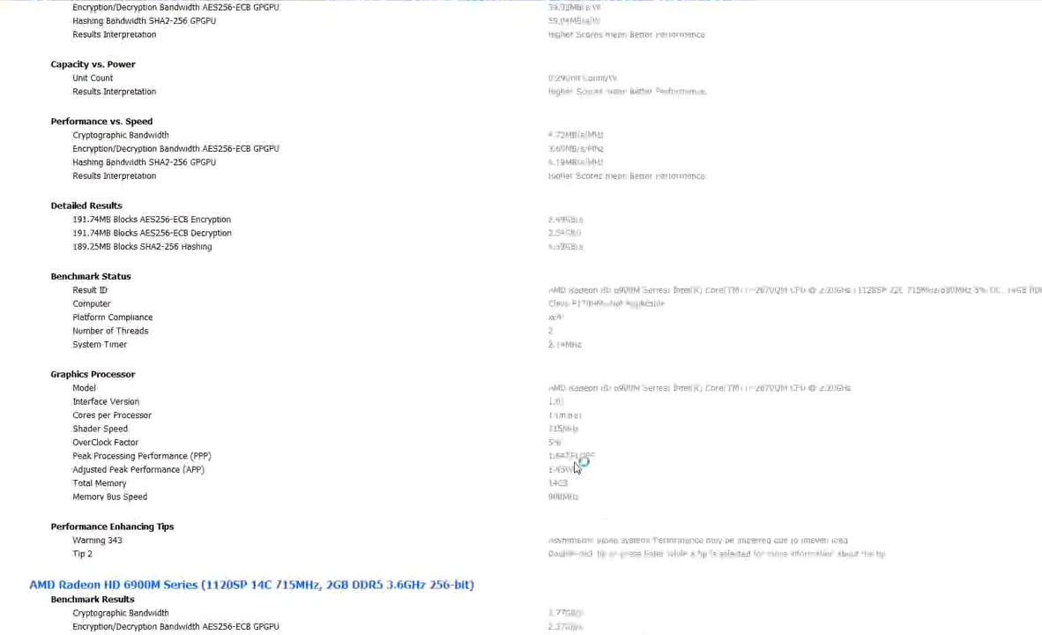
{"action": "scroll", "coordinate": [578, 465], "scroll_direction": "down", "scroll_amount": 1}
{"action": "scroll", "coordinate": [577, 466], "scroll_direction": "down", "scroll_amount": 13}
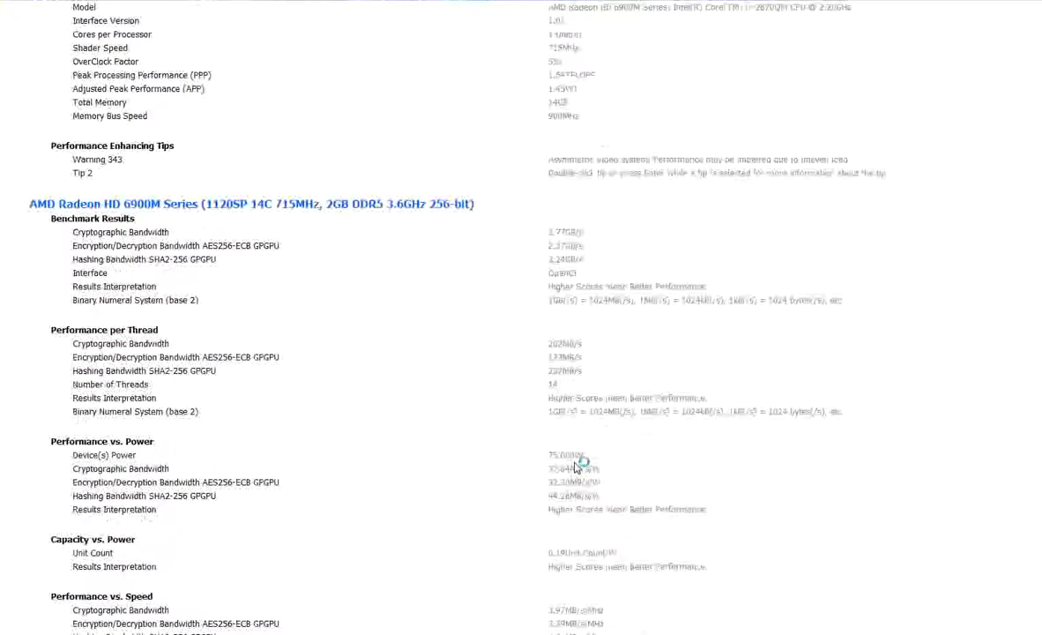
{"action": "scroll", "coordinate": [577, 465], "scroll_direction": "up", "scroll_amount": 20}
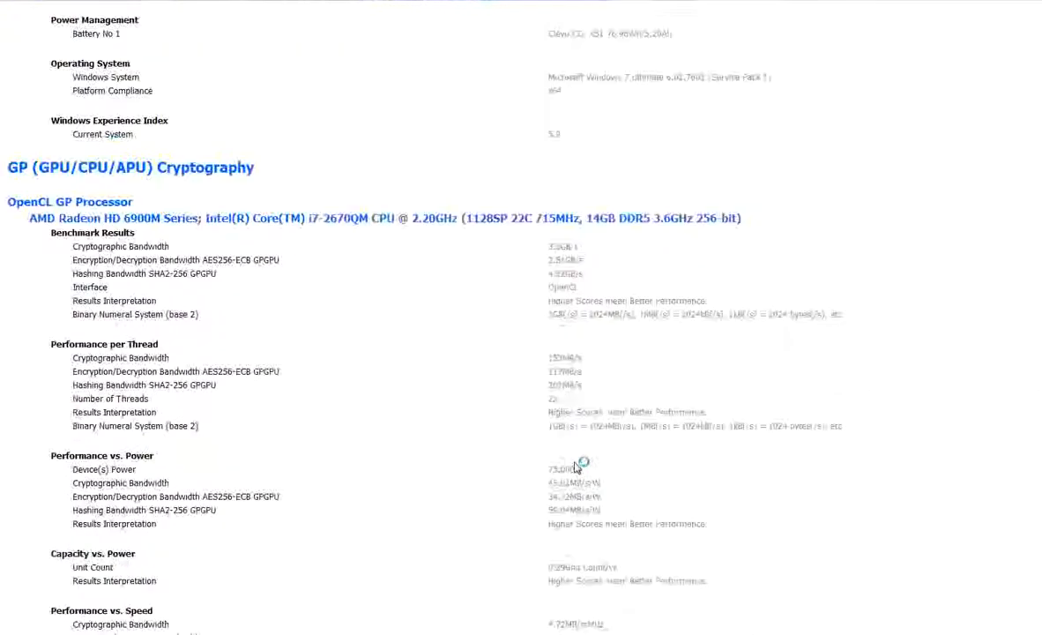
{"action": "scroll", "coordinate": [578, 465], "scroll_direction": "down", "scroll_amount": 3}
{"action": "scroll", "coordinate": [577, 466], "scroll_direction": "down", "scroll_amount": 20}
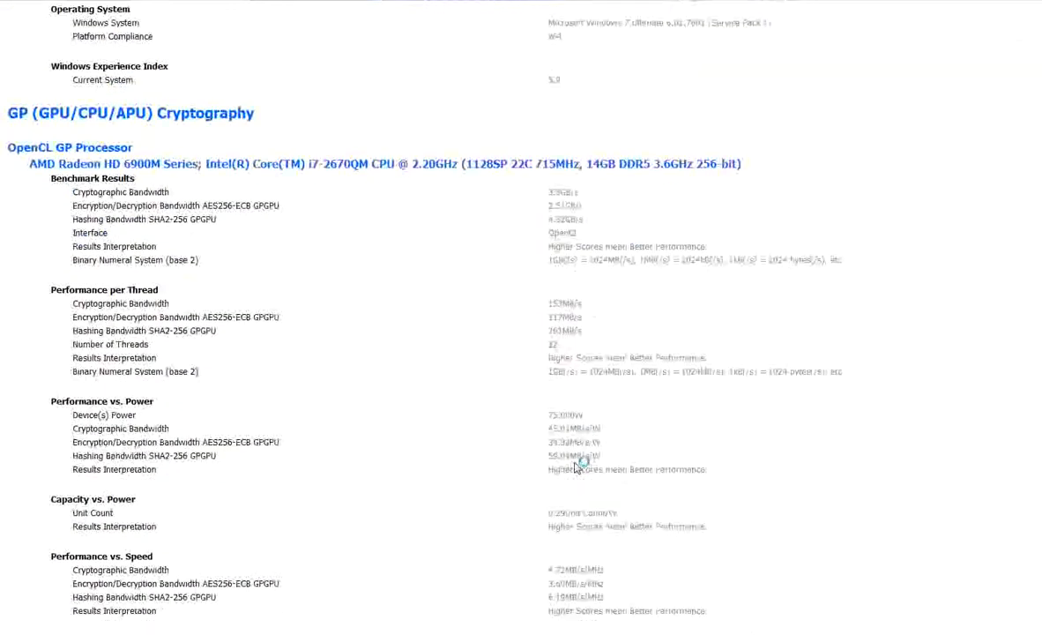
{"action": "scroll", "coordinate": [578, 465], "scroll_direction": "up", "scroll_amount": 1}
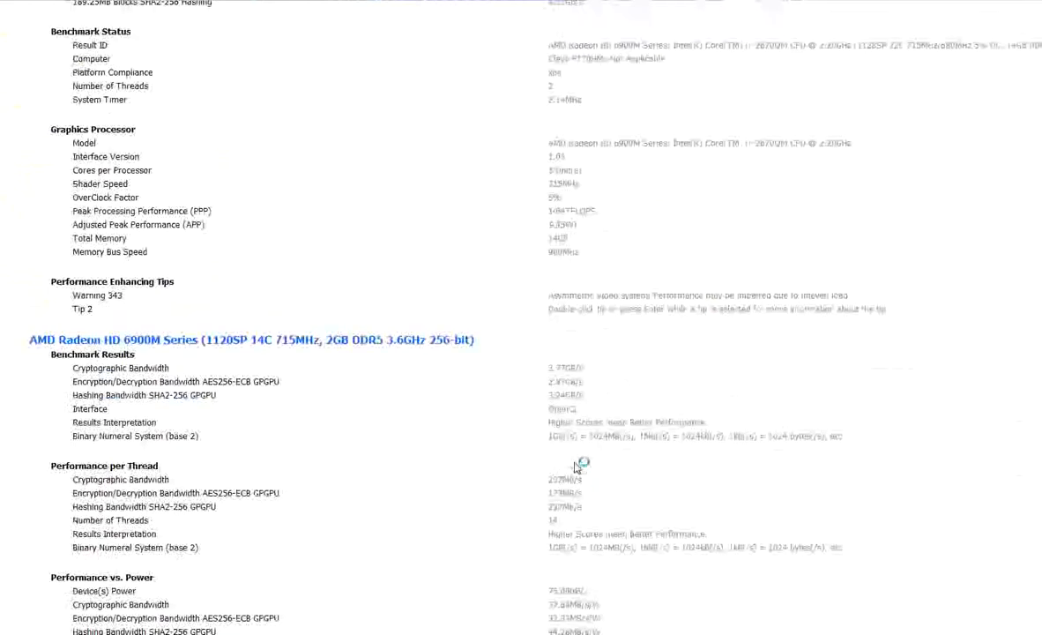
Review the report's OpenCL results for the combined processors, the AMD Radeon HD 6900M and the Intel Core i7-2670QM, plus the Compute Shader Processor results
{"action": "scroll", "coordinate": [577, 466], "scroll_direction": "up", "scroll_amount": 20}
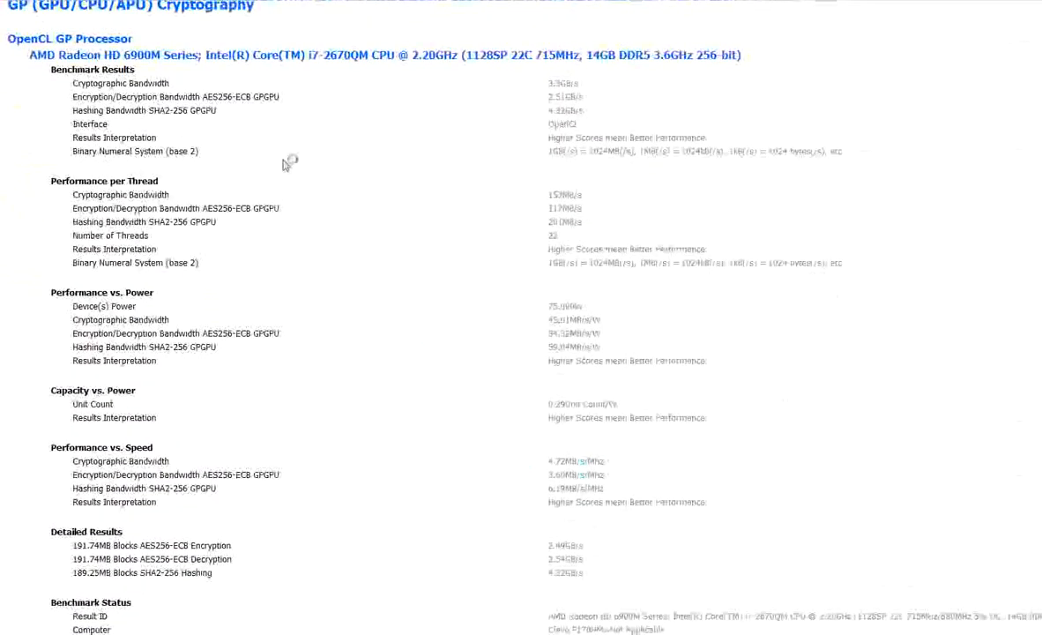
{"action": "key", "text": "F11"}
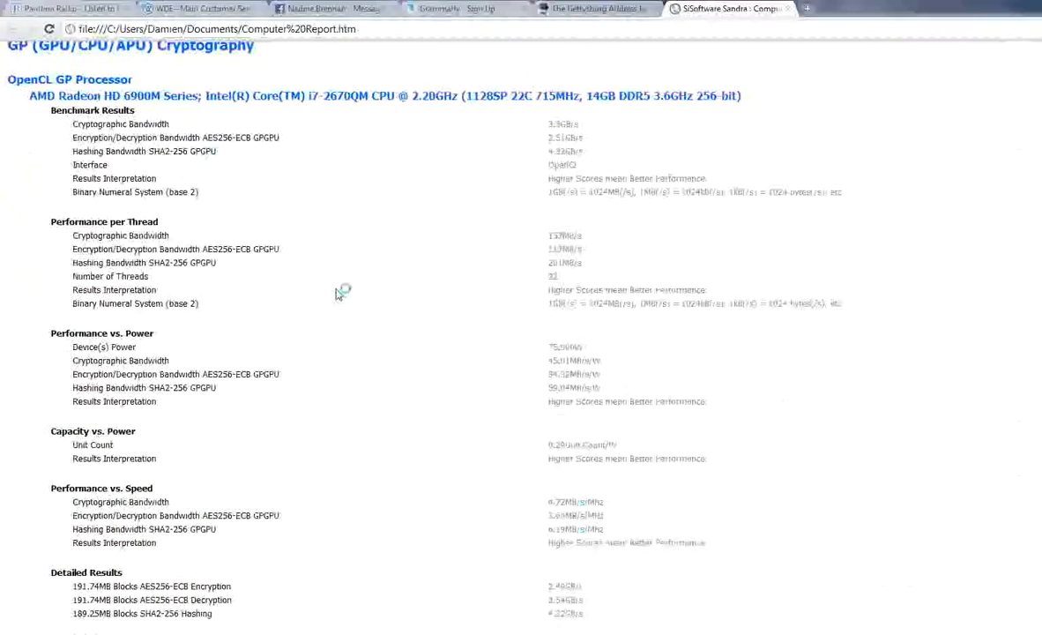
{"action": "scroll", "coordinate": [339, 293], "scroll_direction": "down", "scroll_amount": 1}
{"action": "scroll", "coordinate": [339, 293], "scroll_direction": "down", "scroll_amount": 7}
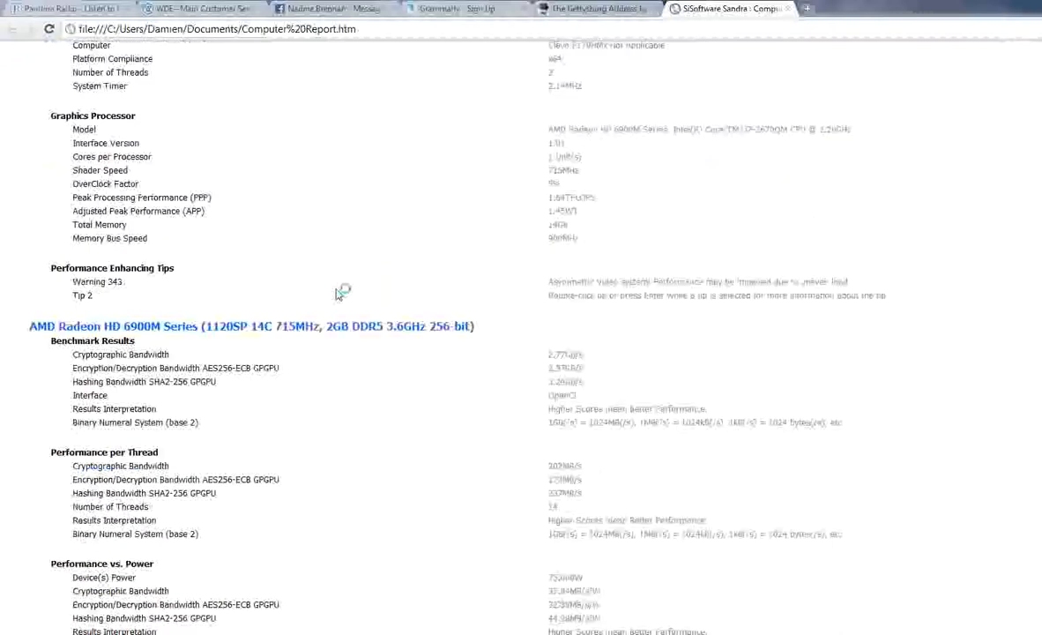
{"action": "scroll", "coordinate": [445, 467], "scroll_direction": "down", "scroll_amount": 4}
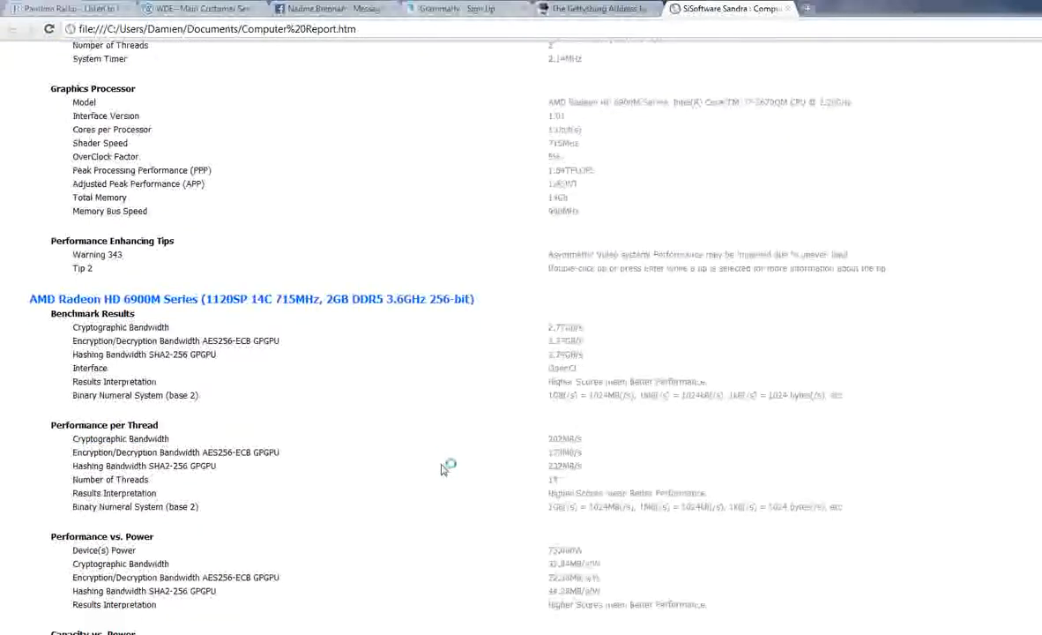
{"action": "scroll", "coordinate": [443, 468], "scroll_direction": "down", "scroll_amount": 4}
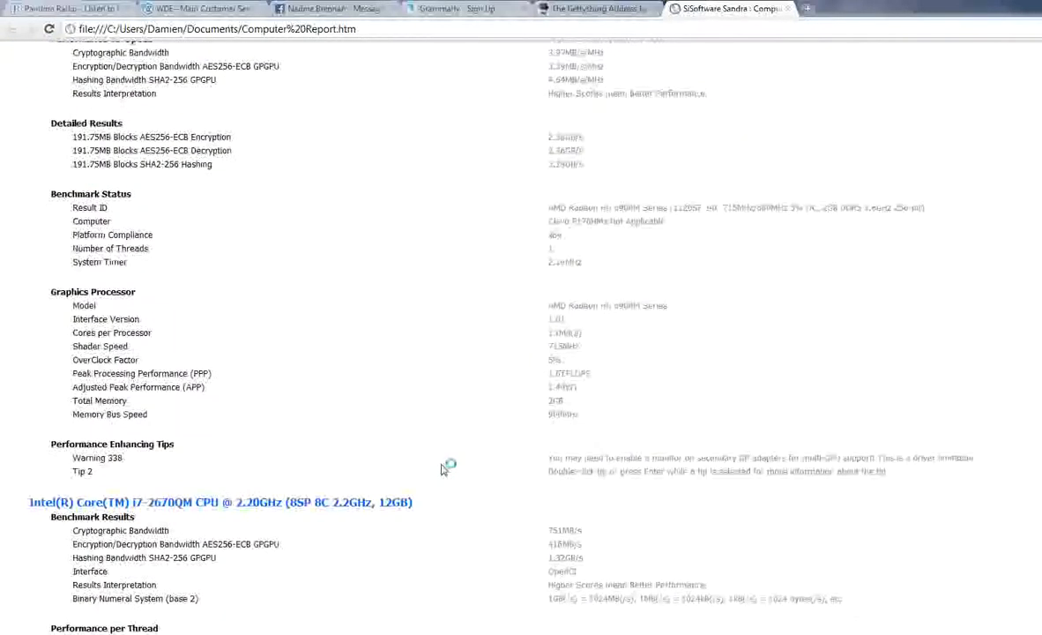
{"action": "scroll", "coordinate": [443, 468], "scroll_direction": "down", "scroll_amount": 3}
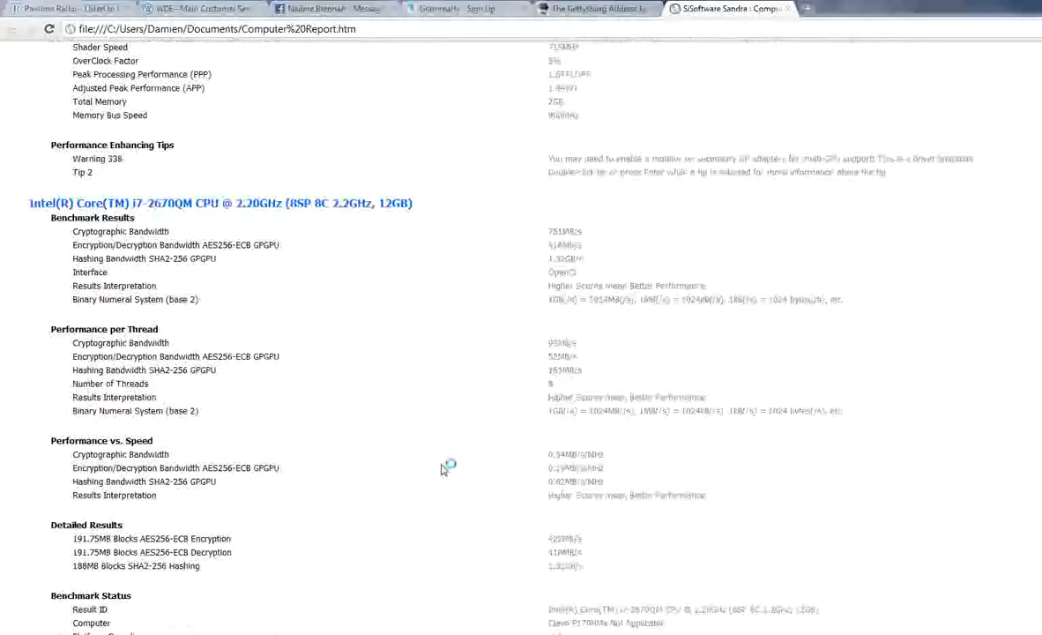
{"action": "scroll", "coordinate": [444, 468], "scroll_direction": "down", "scroll_amount": 1}
{"action": "scroll", "coordinate": [443, 468], "scroll_direction": "down", "scroll_amount": 1}
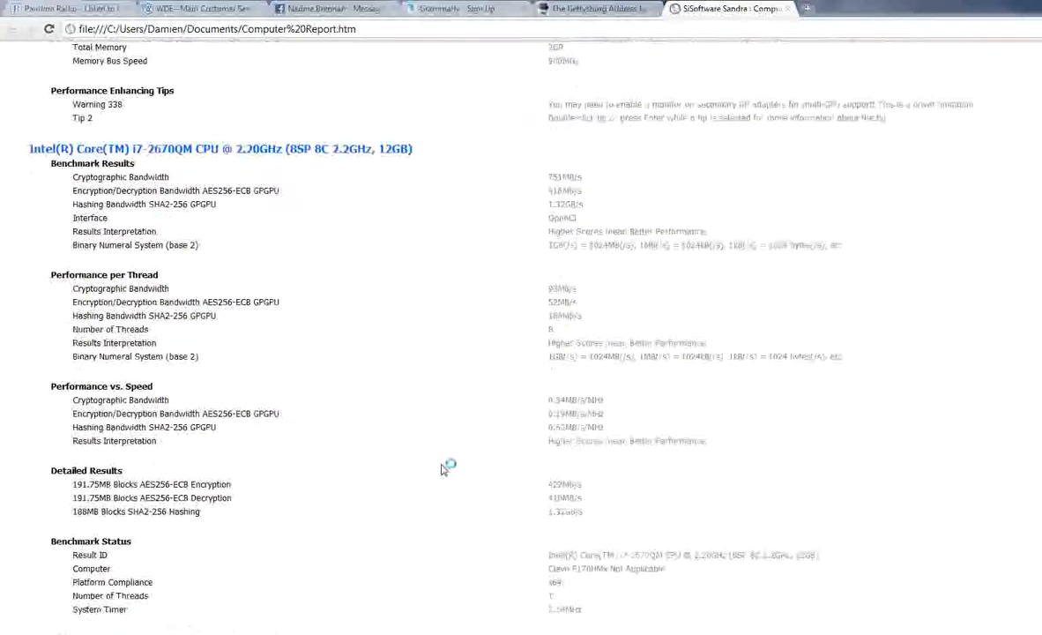
{"action": "scroll", "coordinate": [444, 468], "scroll_direction": "down", "scroll_amount": 5}
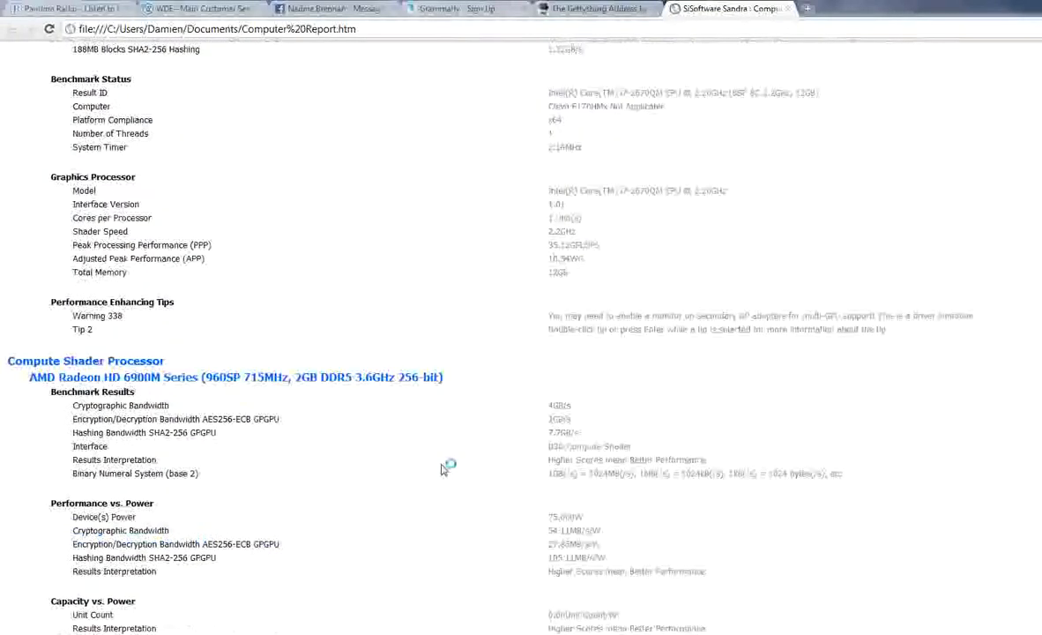
{"action": "scroll", "coordinate": [444, 468], "scroll_direction": "down", "scroll_amount": 4}
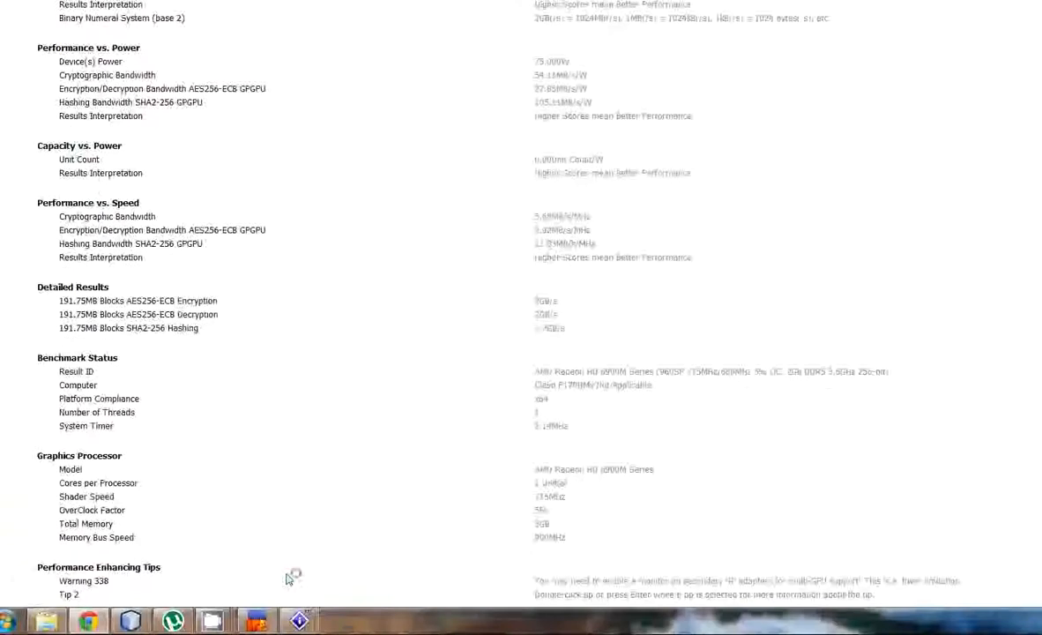
Switch back to the Software modules in SiSoftware Sandra and bring up the CamStudio recorder window
{"action": "left_click", "coordinate": [299, 622]}
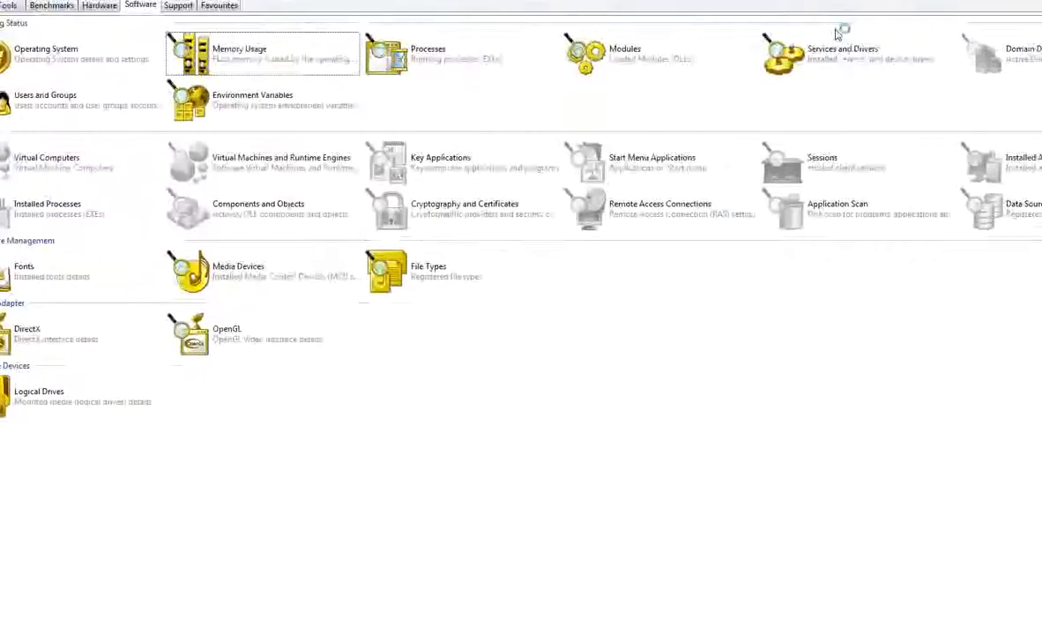
{"action": "mouse_move", "coordinate": [204, 634]}
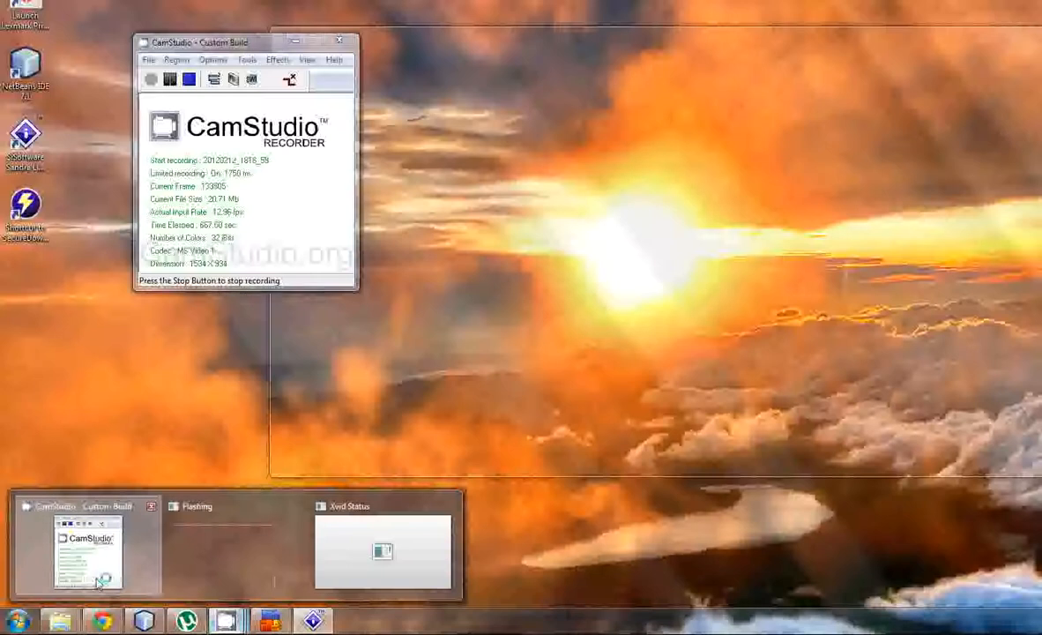
{"action": "left_click", "coordinate": [88, 551]}
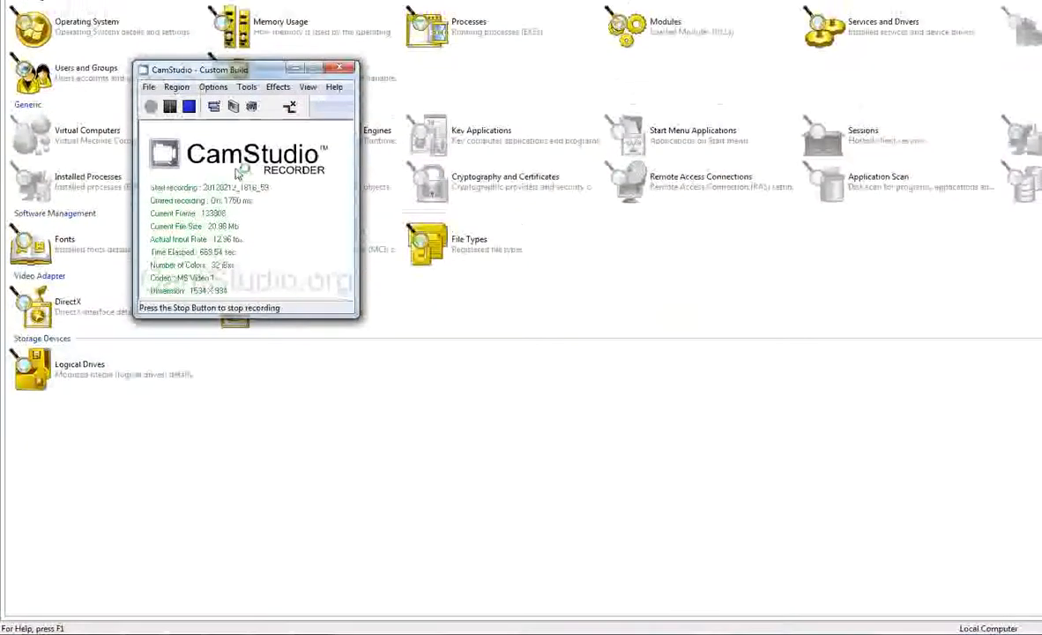